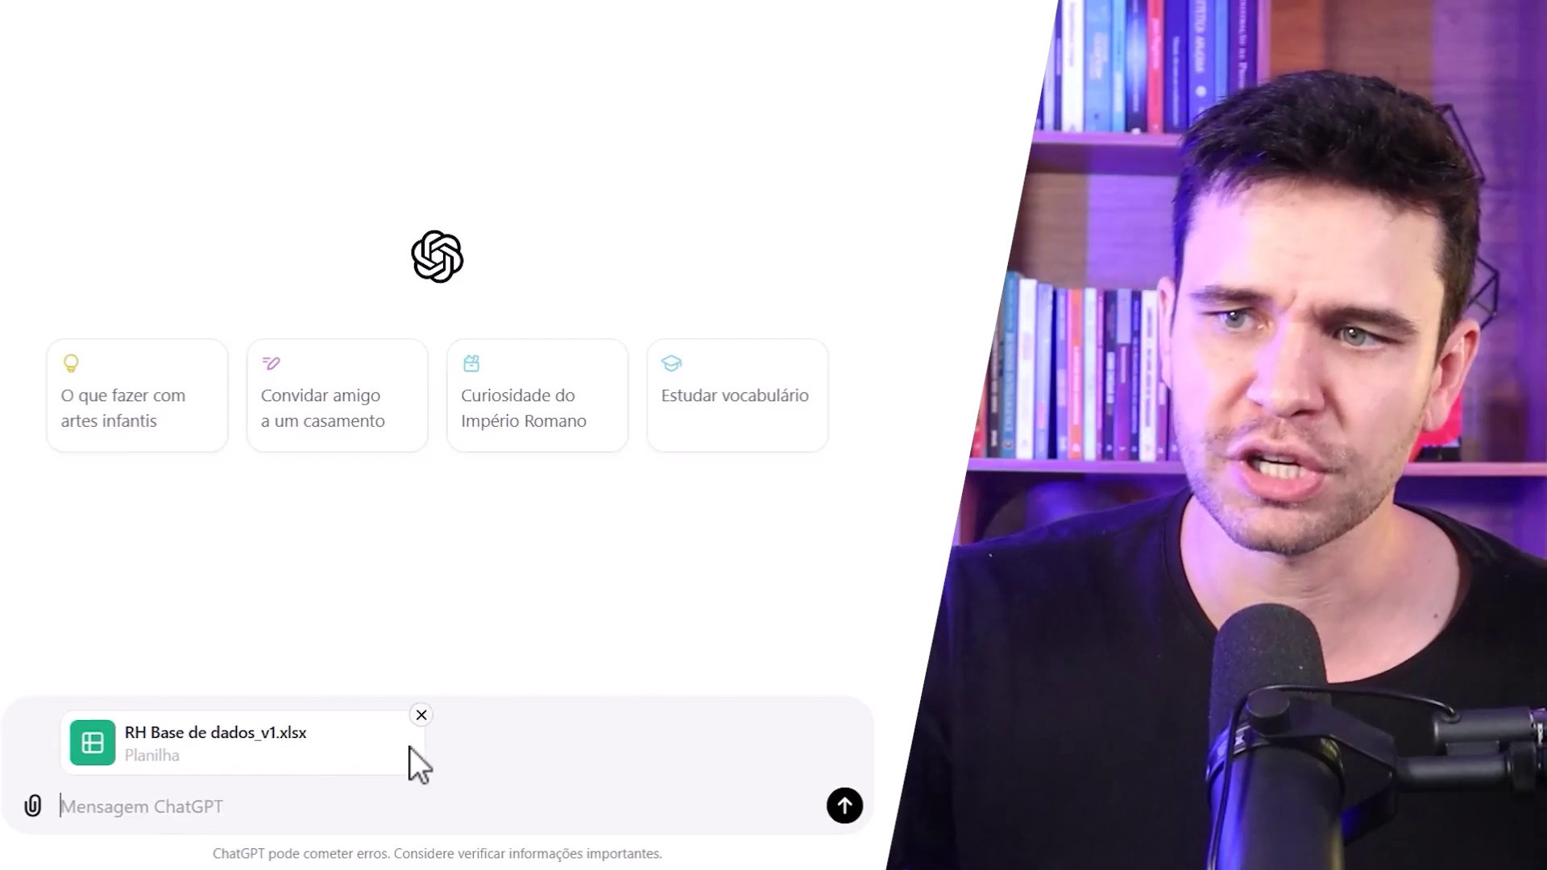
Step: Send a Portuguese prompt with RH Base de dados_v1.xlsx requesting a detailed summary: total records, each column's name and type, and a brief content description
text(Carregue a base de dados fornecida e forneça um resumo detalhado dos dados. Inclua informações como o número total de registros, o nome e o tipo de cada coluna, e uma descrição breve do conteúdo de cada coluna.)
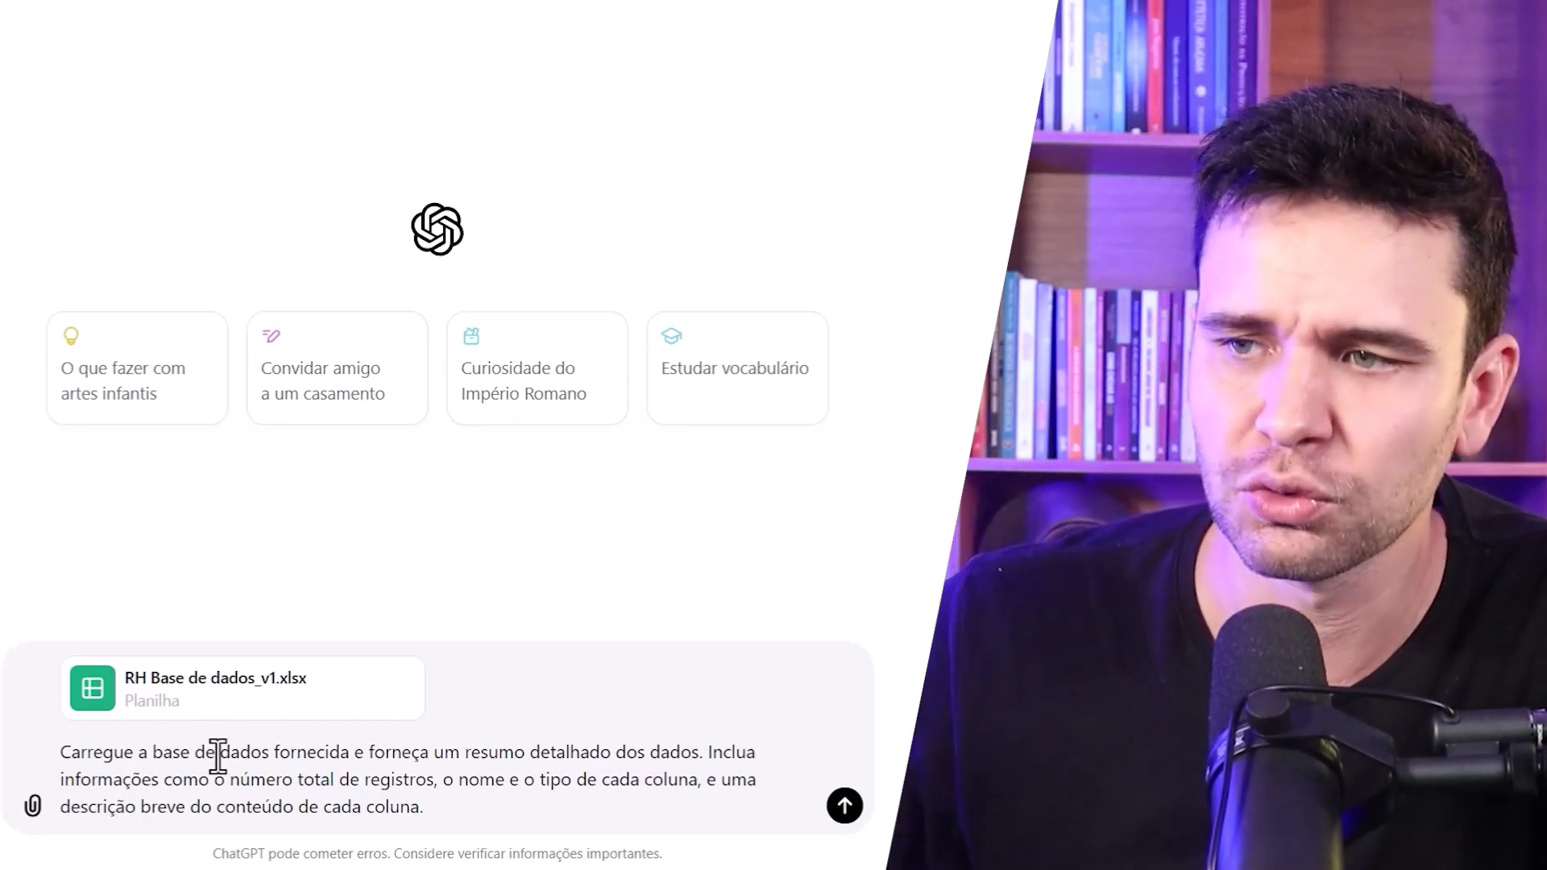
key(Return)
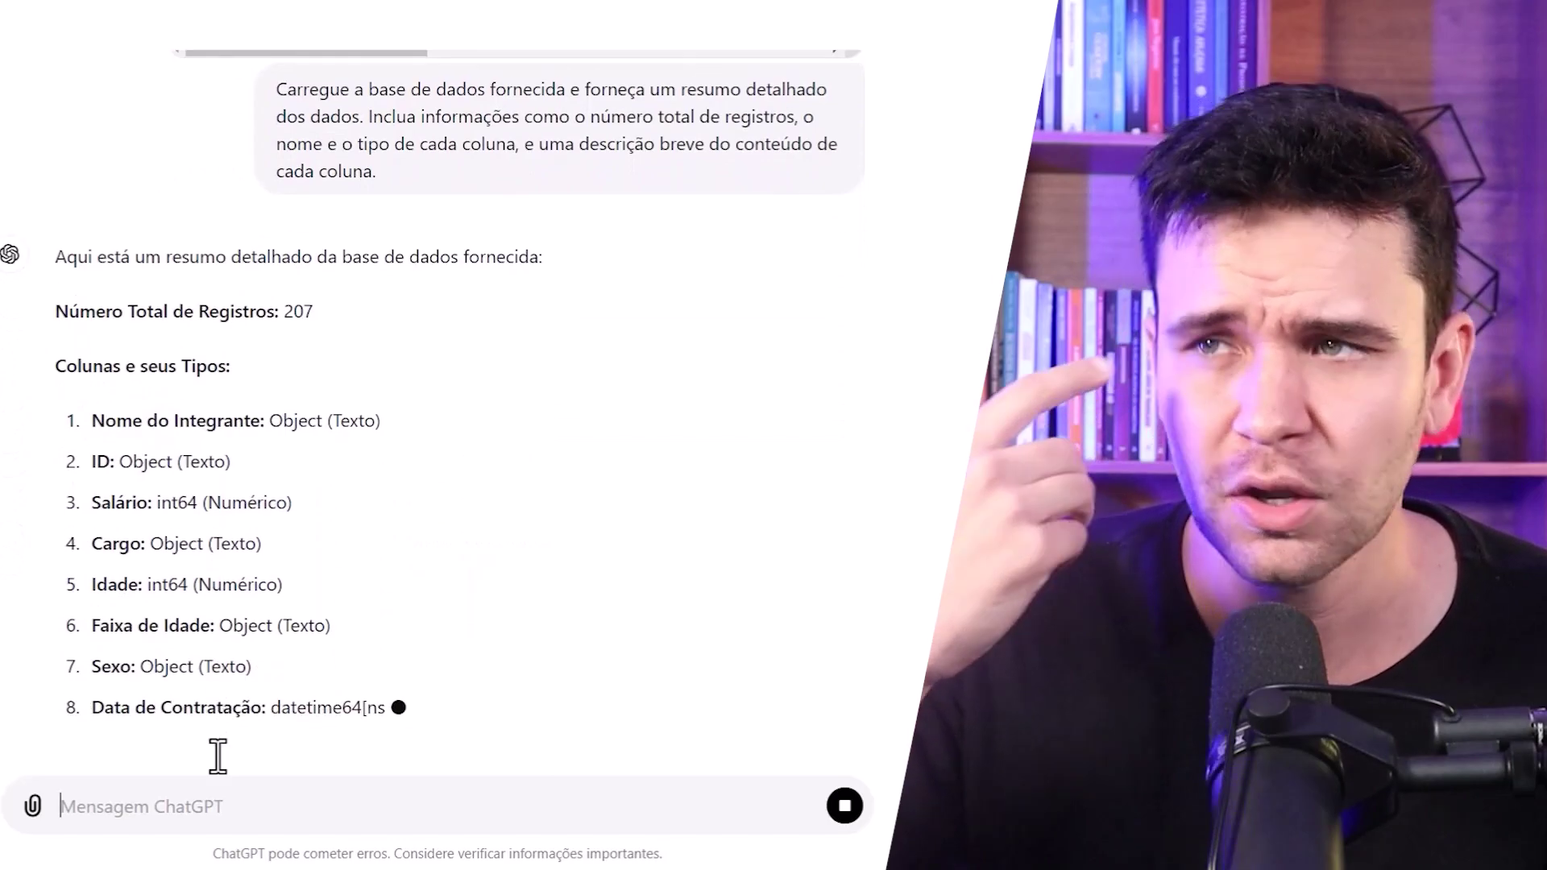
Step: Examine the attached spreadsheet's columns and records in the expanded table view, and return to the conversation
scroll(859, 462, up, 6)
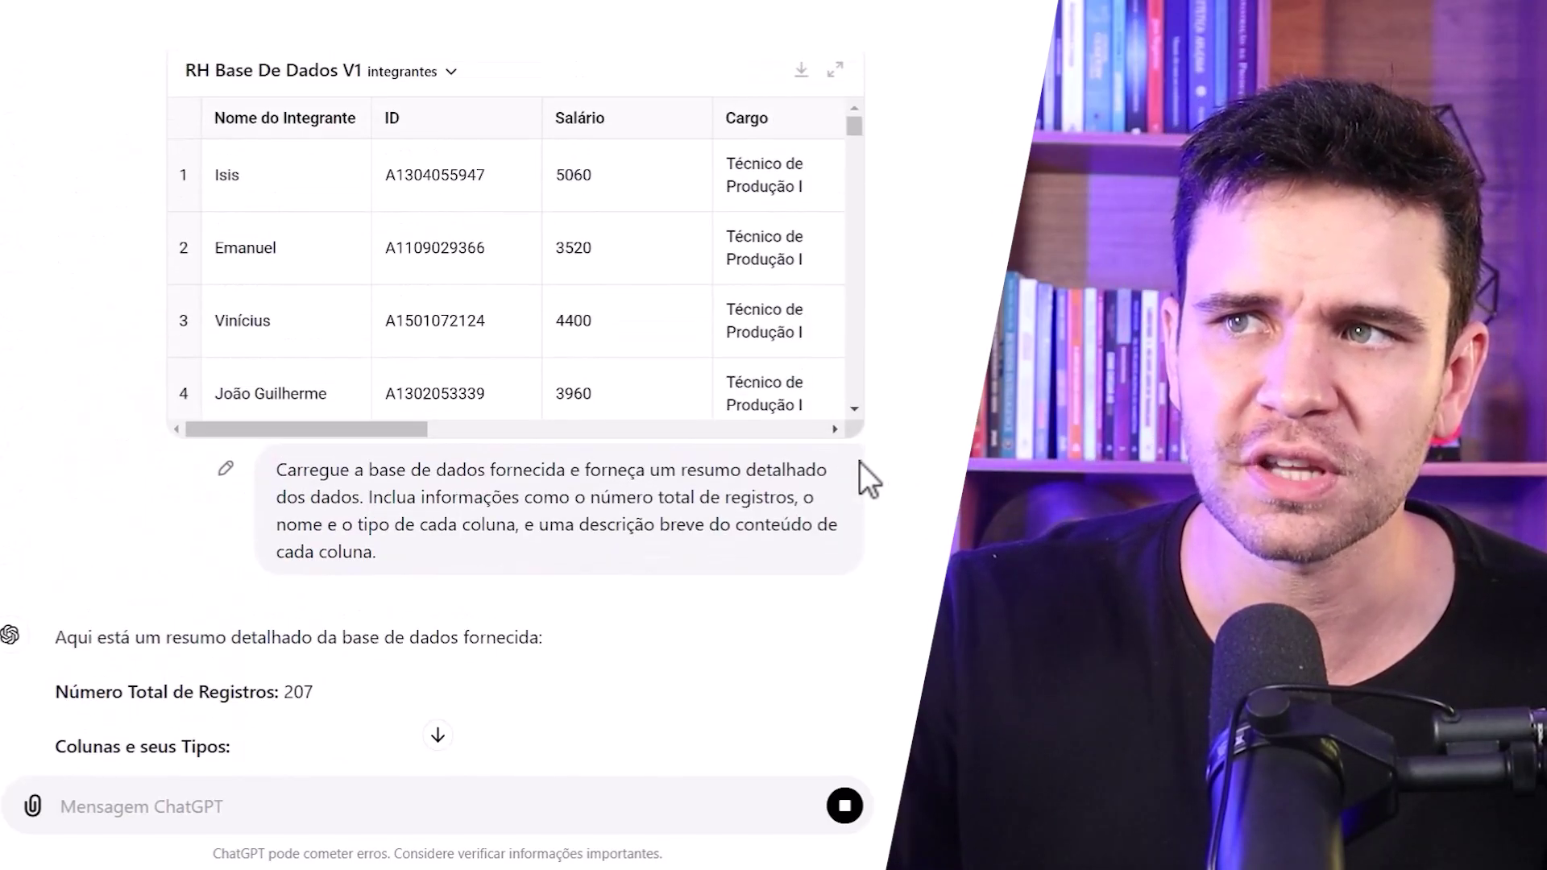
scroll(858, 462, up, 1)
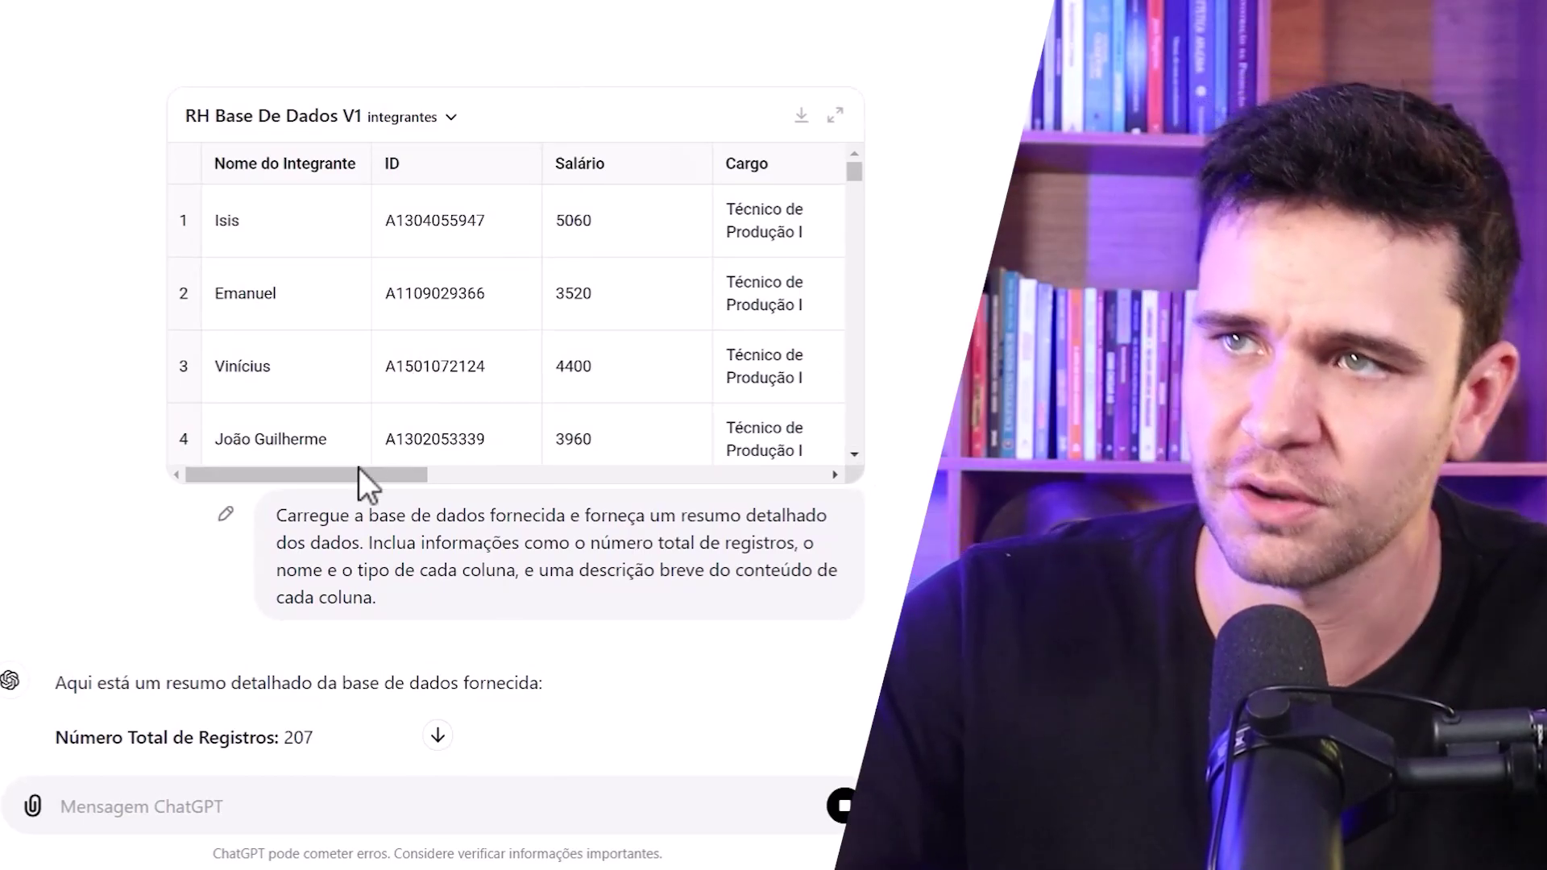
mouse_move(311, 480)
mouse_down()
mouse_move(733, 486)
mouse_move(327, 483)
mouse_up()
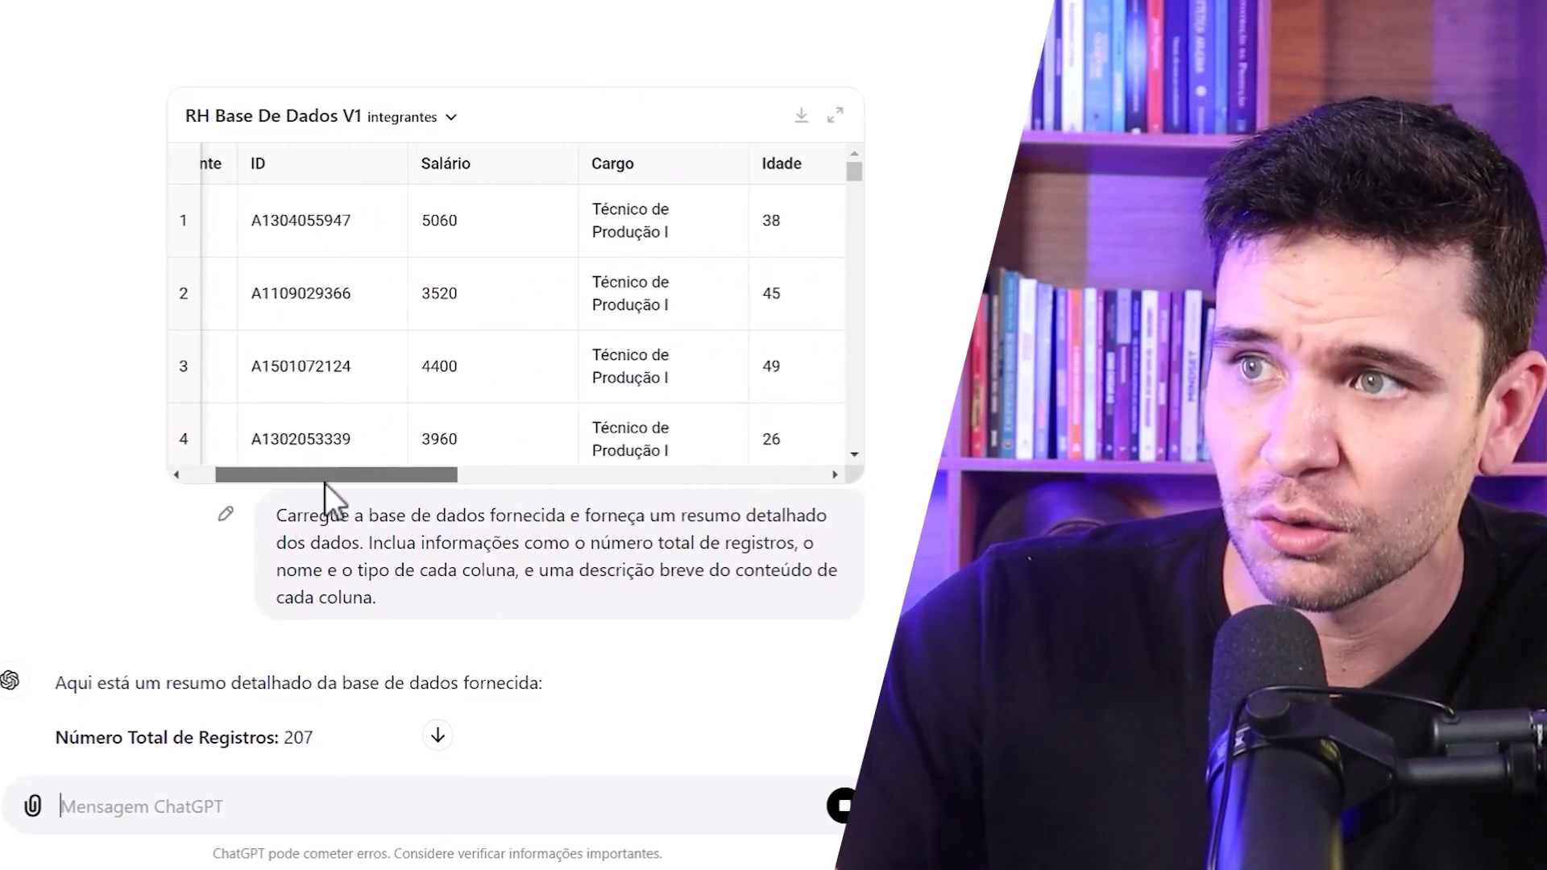
click(835, 121)
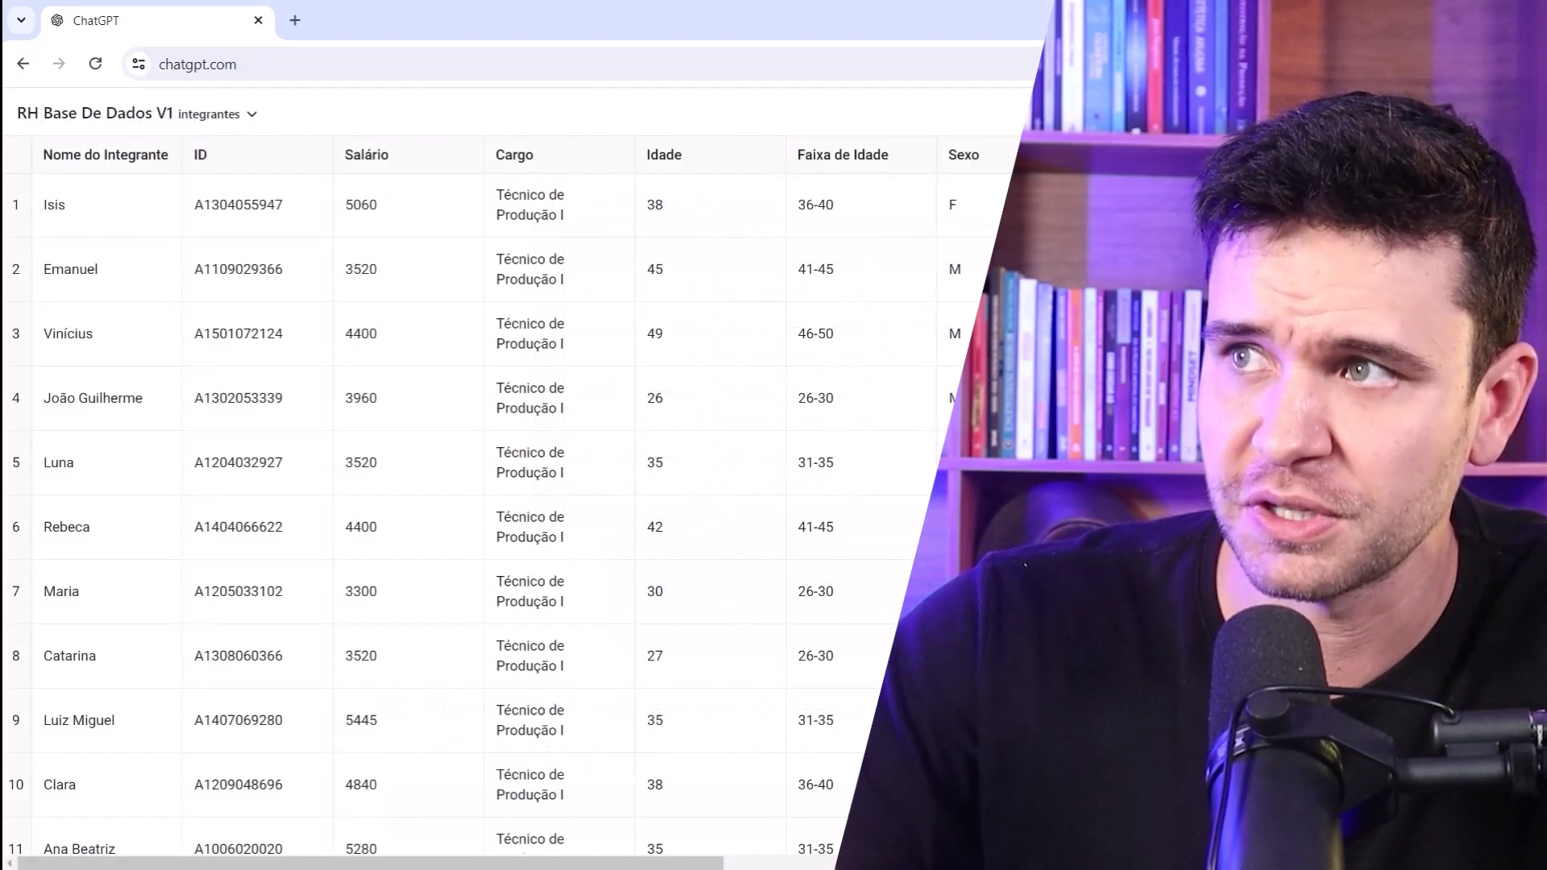
scroll(690, 300, down, 15)
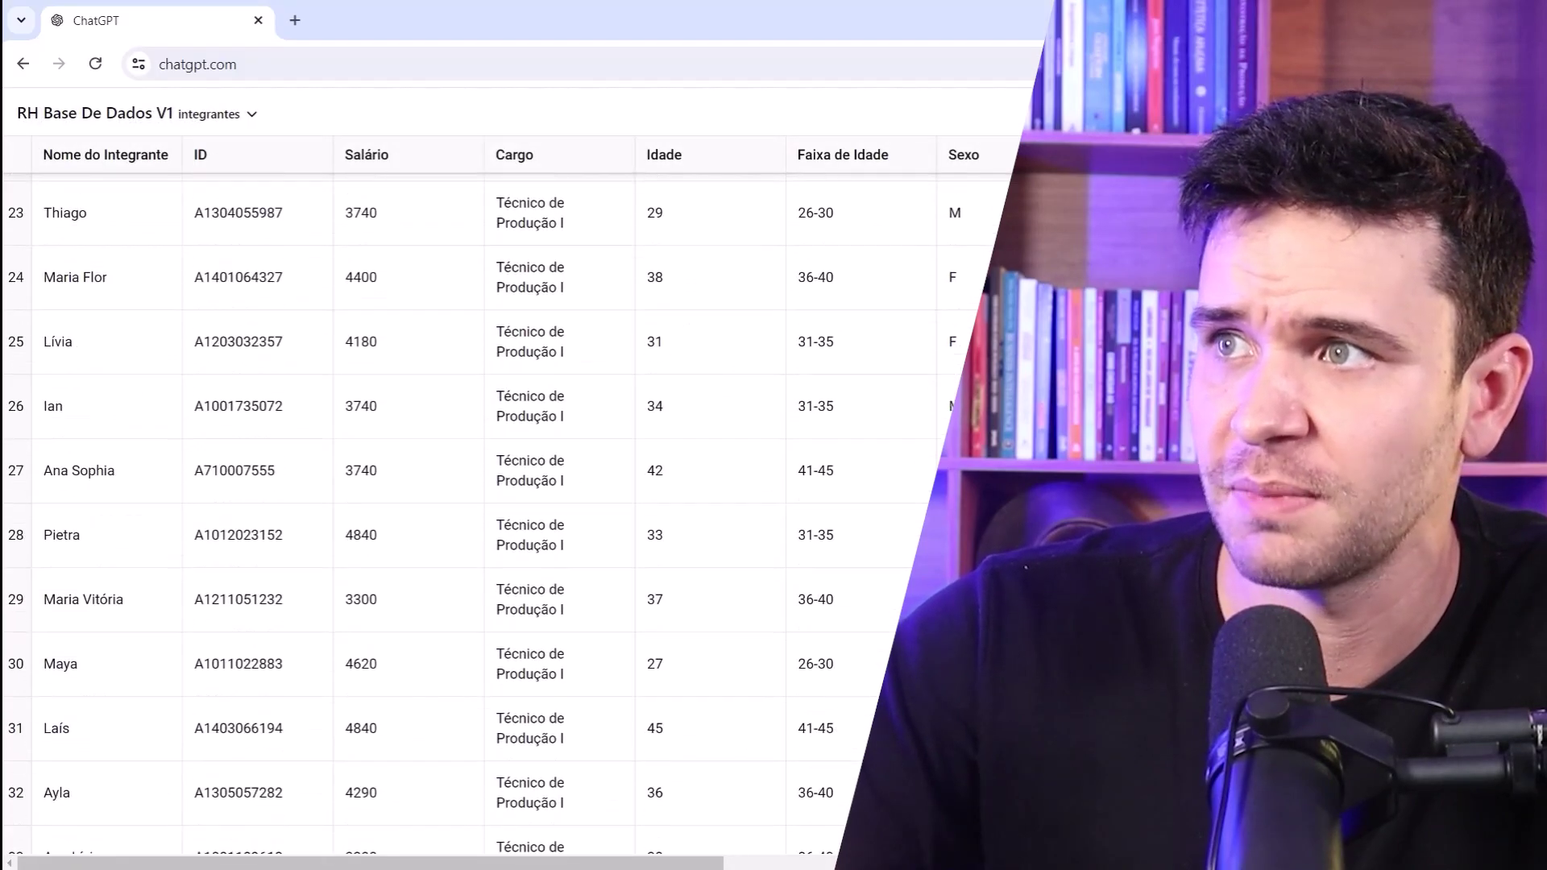
scroll(483, 499, up, 15)
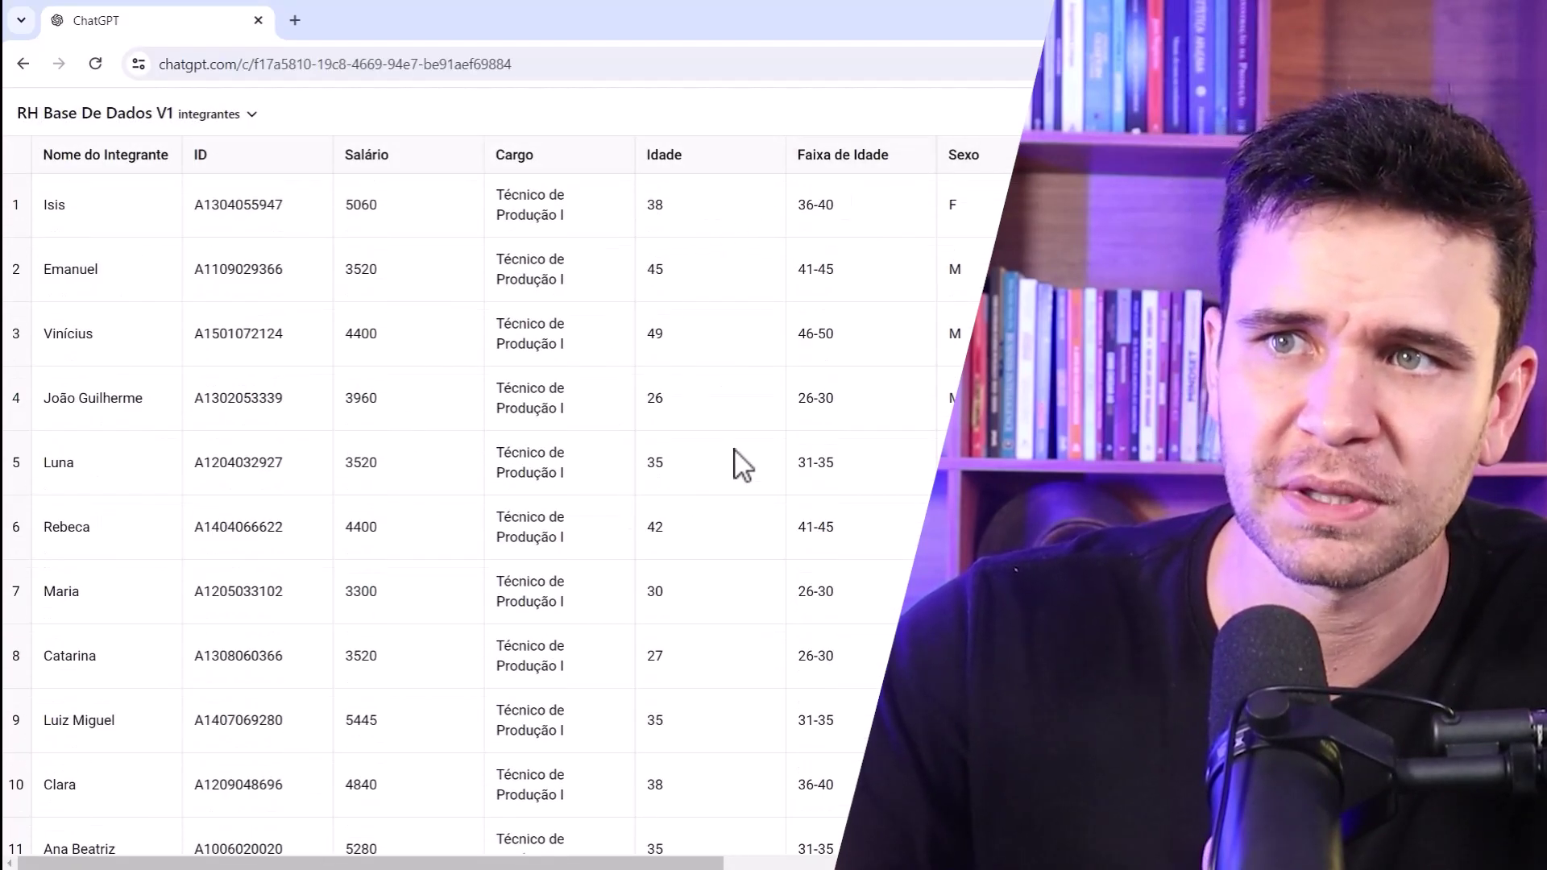
scroll(715, 479, down, 15)
scroll(715, 479, up, 15)
key(Escape)
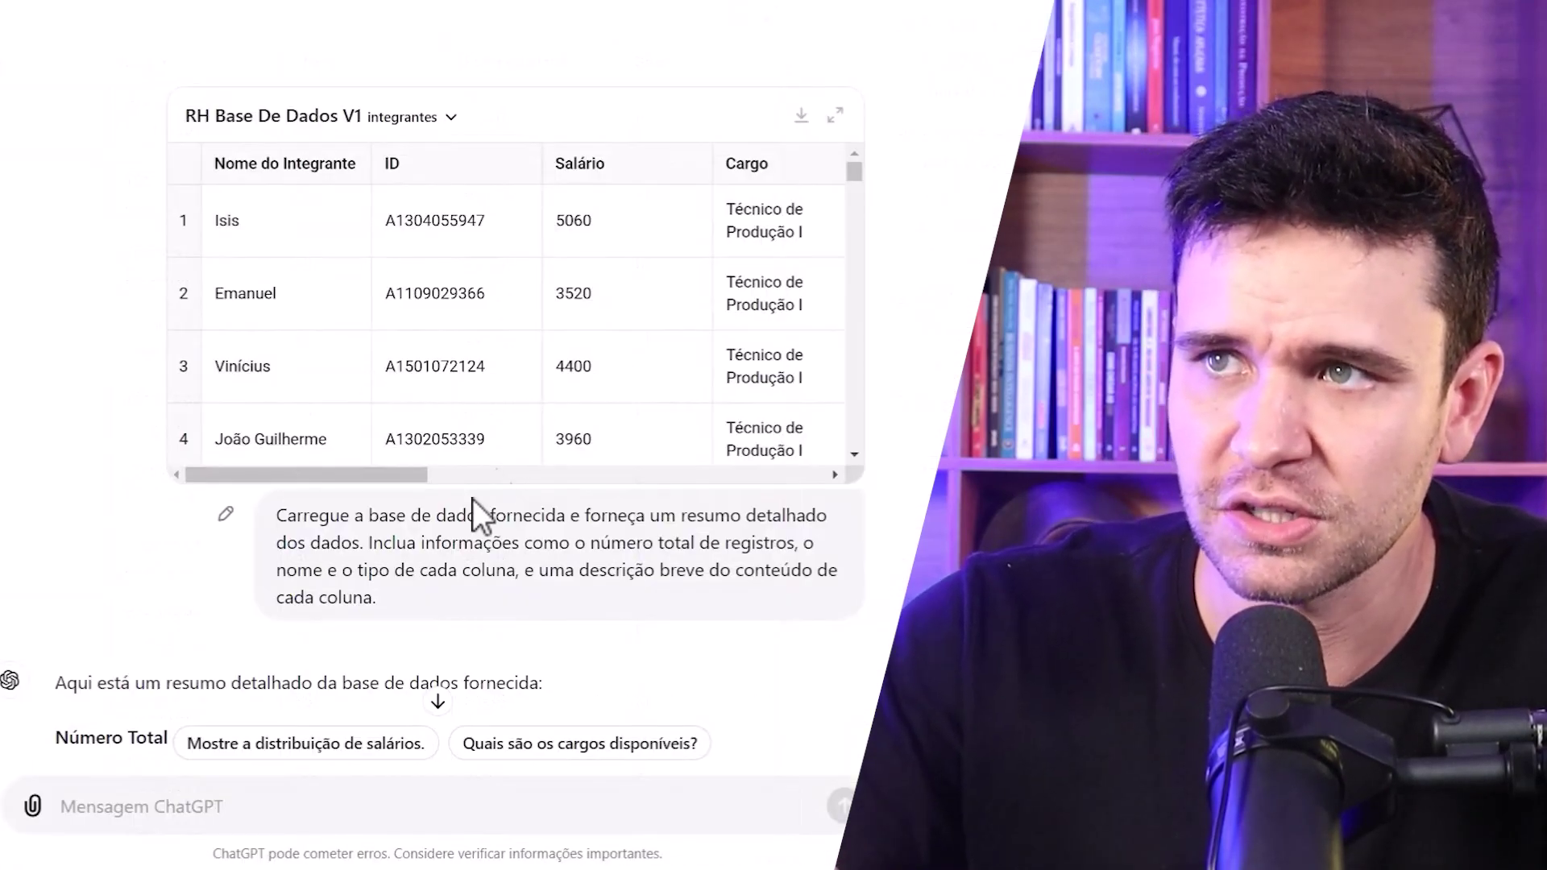
Step: Read the total number of records and the list of columns with their data types in the response
drag(340, 542, 377, 600)
scroll(435, 483, down, 8)
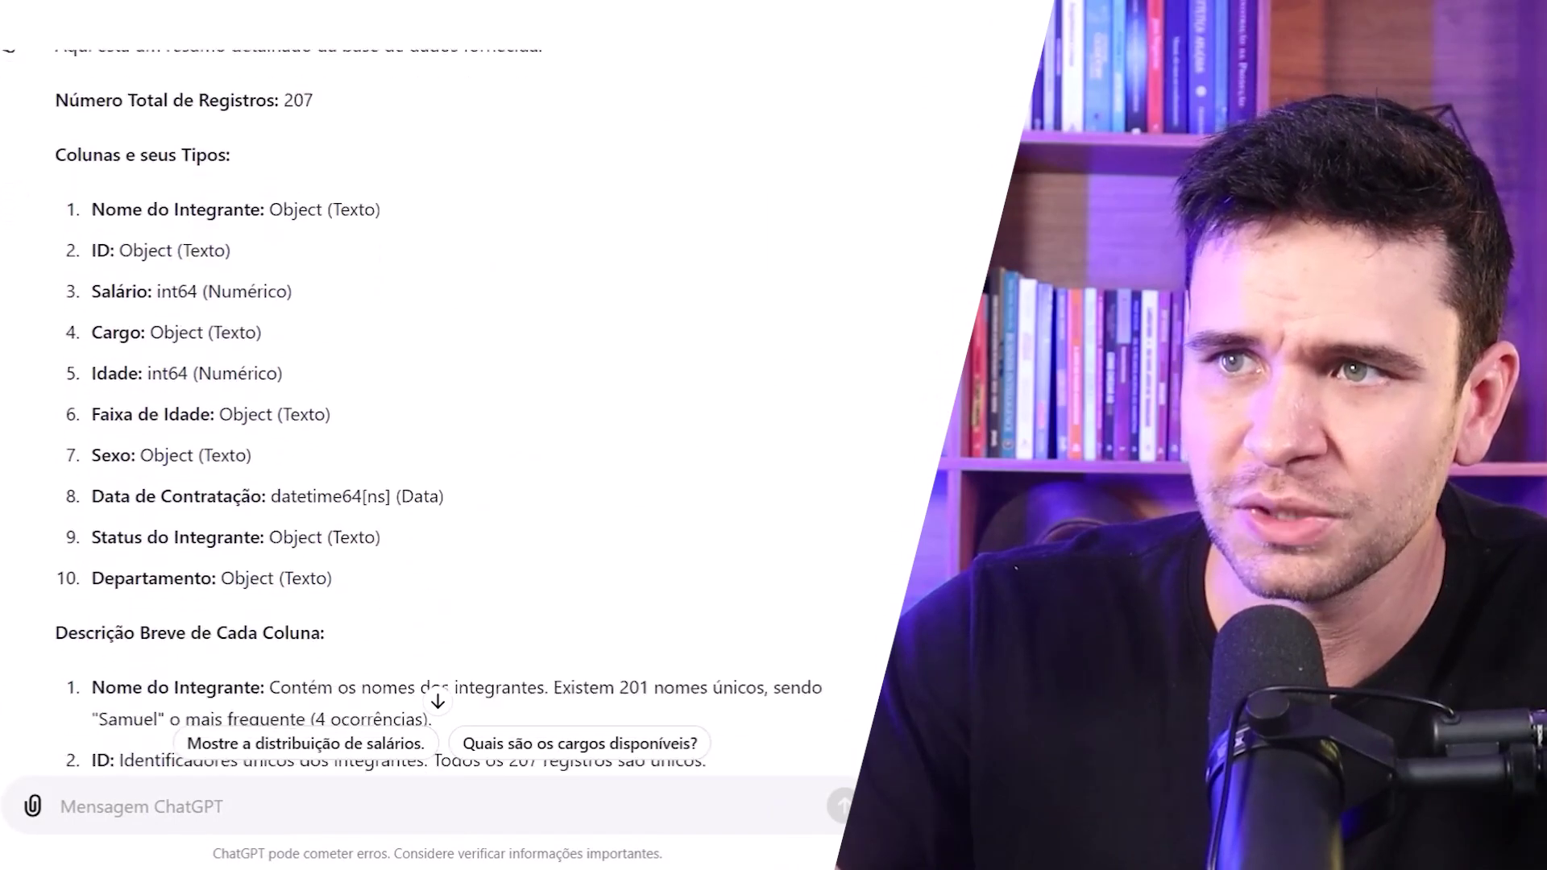
scroll(335, 283, up, 2)
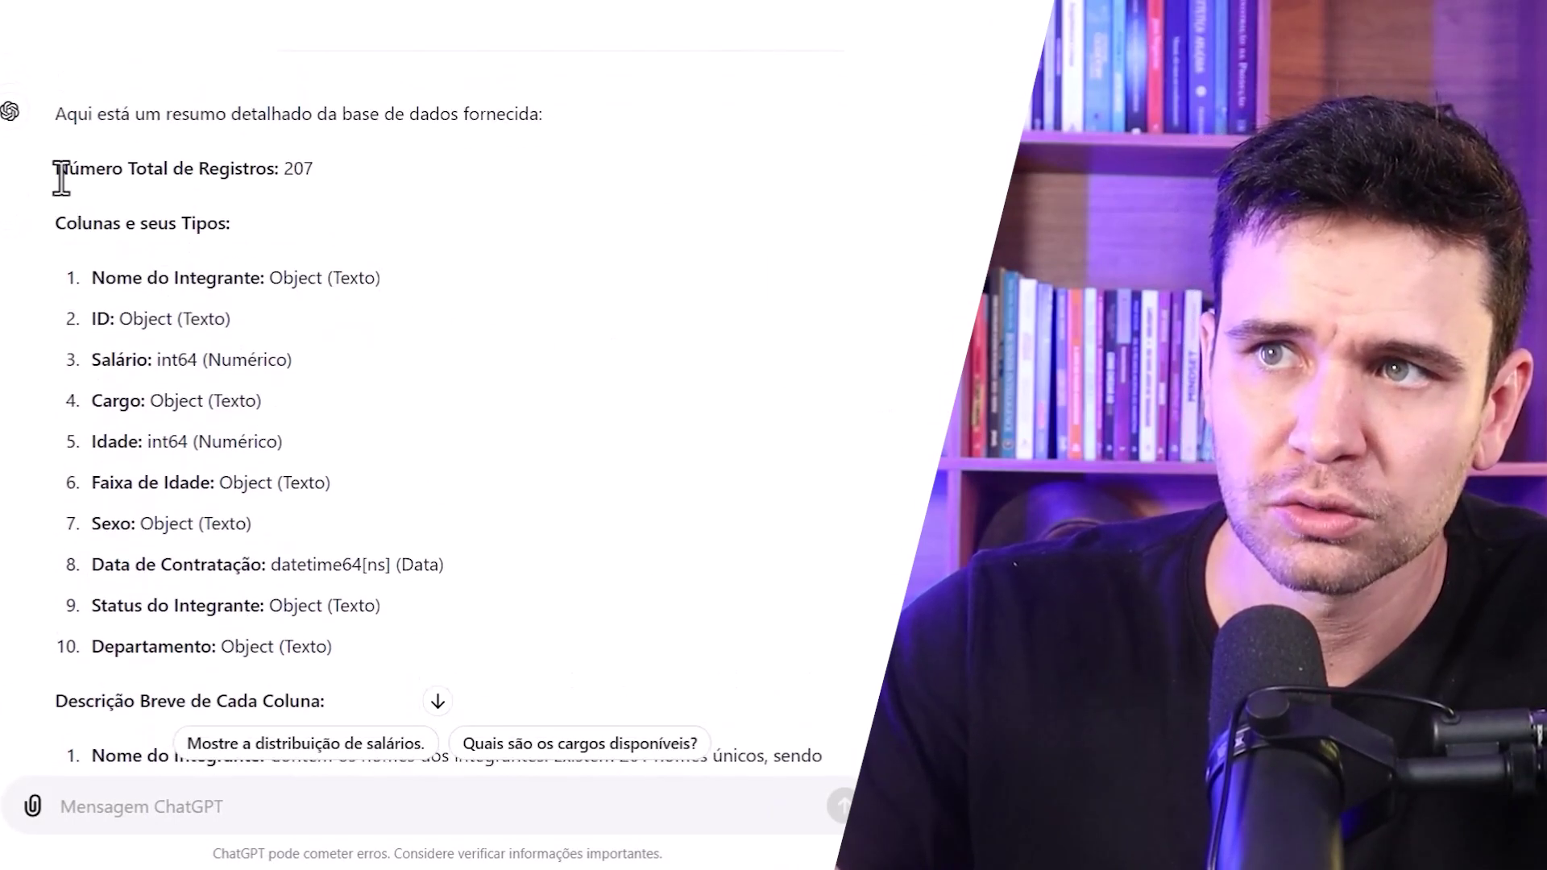
drag(100, 274, 340, 645)
click(341, 646)
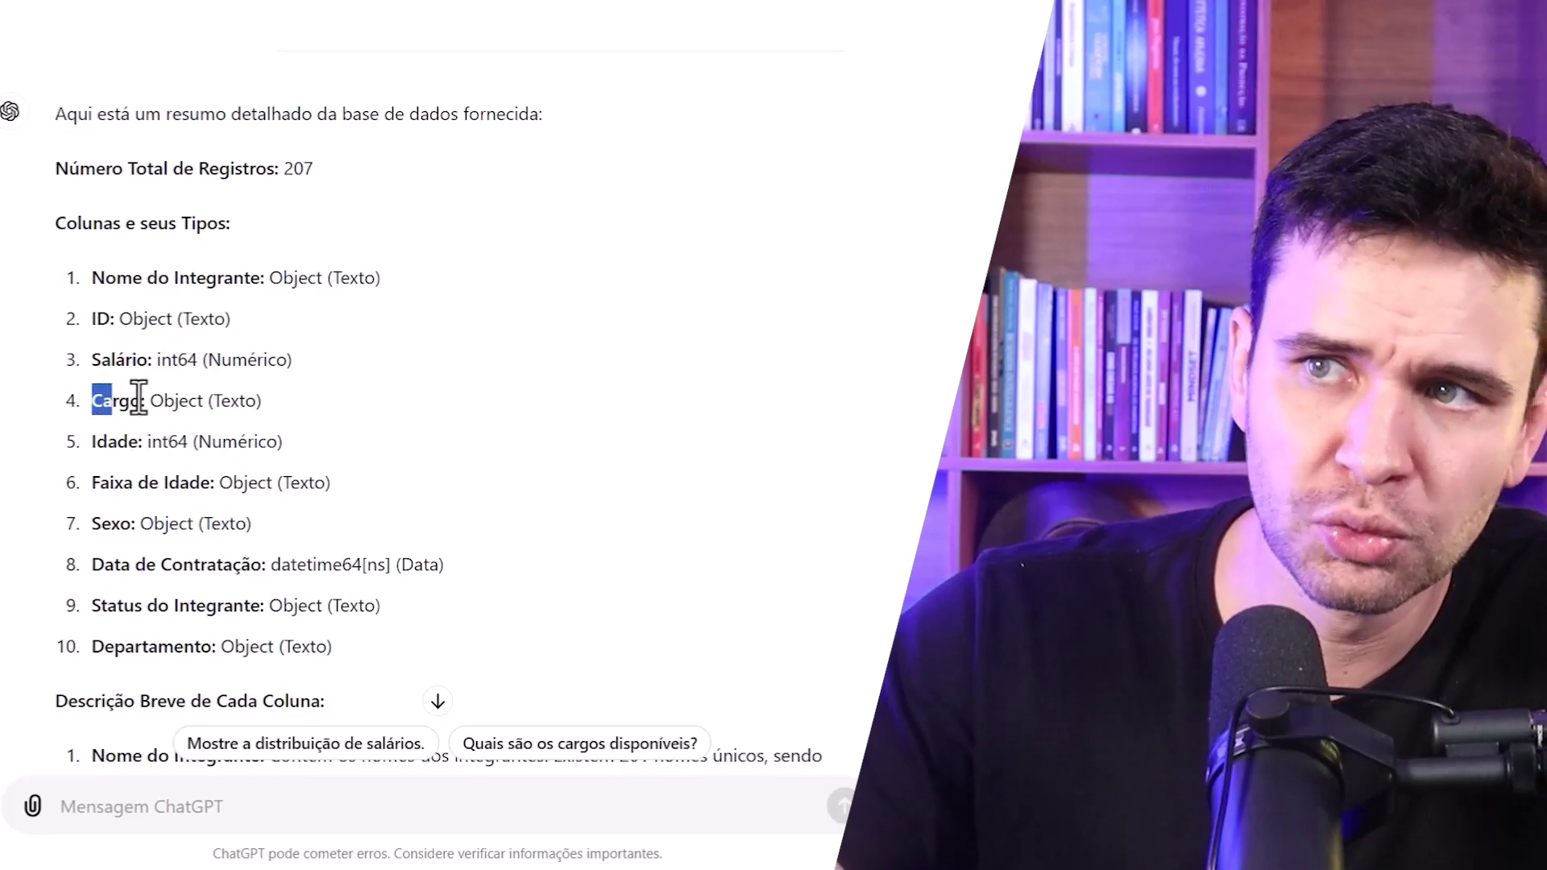
Step: Read the brief description of each column, including Nome do Integrante, ID and Salário, down to the end of the response
scroll(271, 364, down, 7)
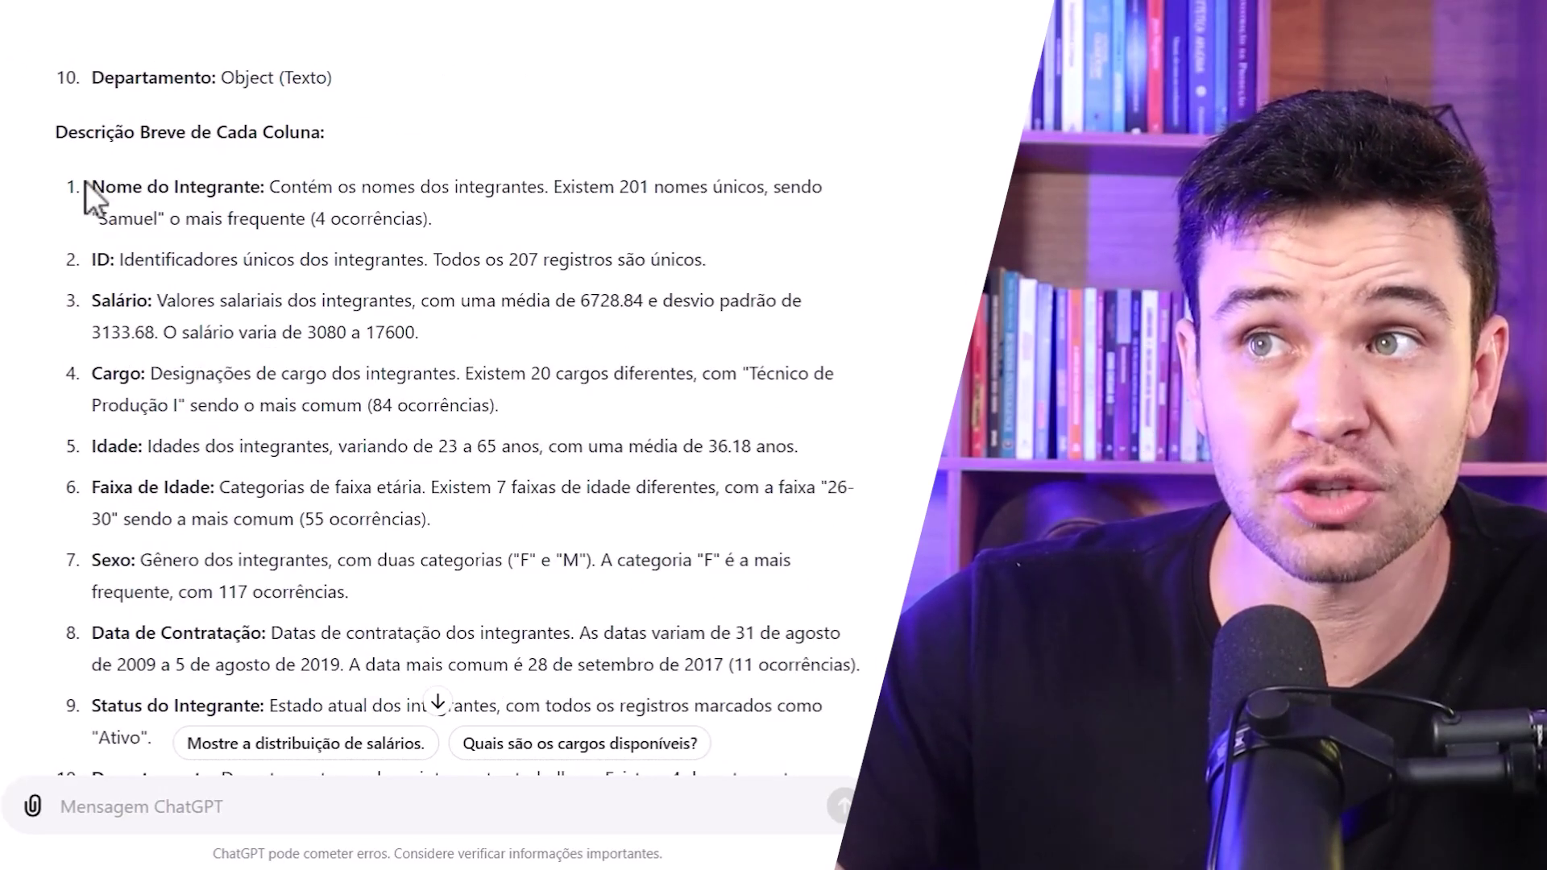
drag(55, 137, 377, 137)
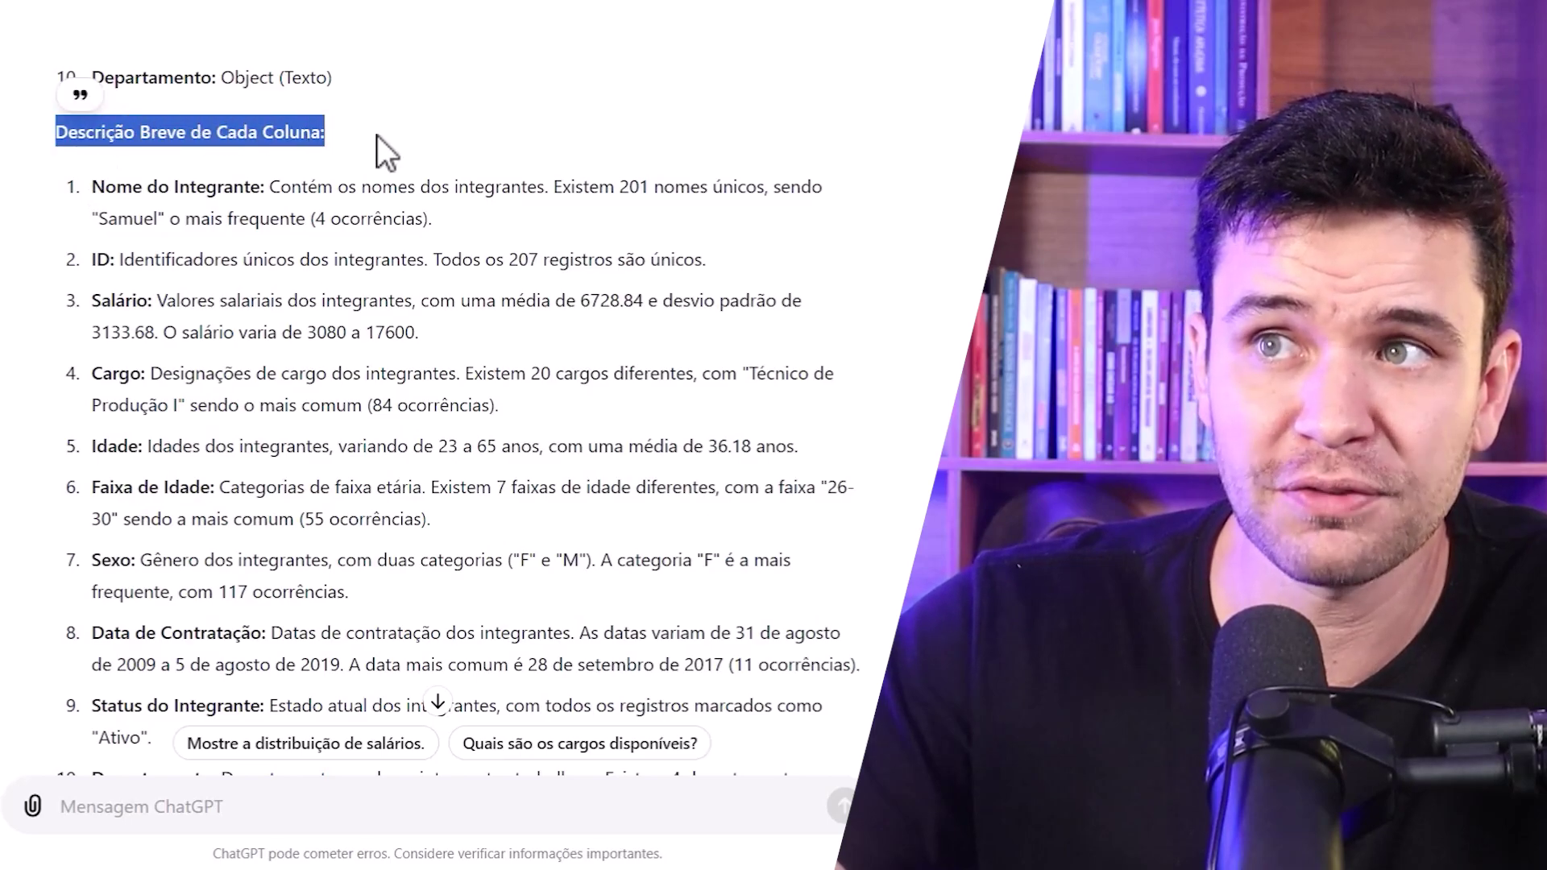
click(268, 194)
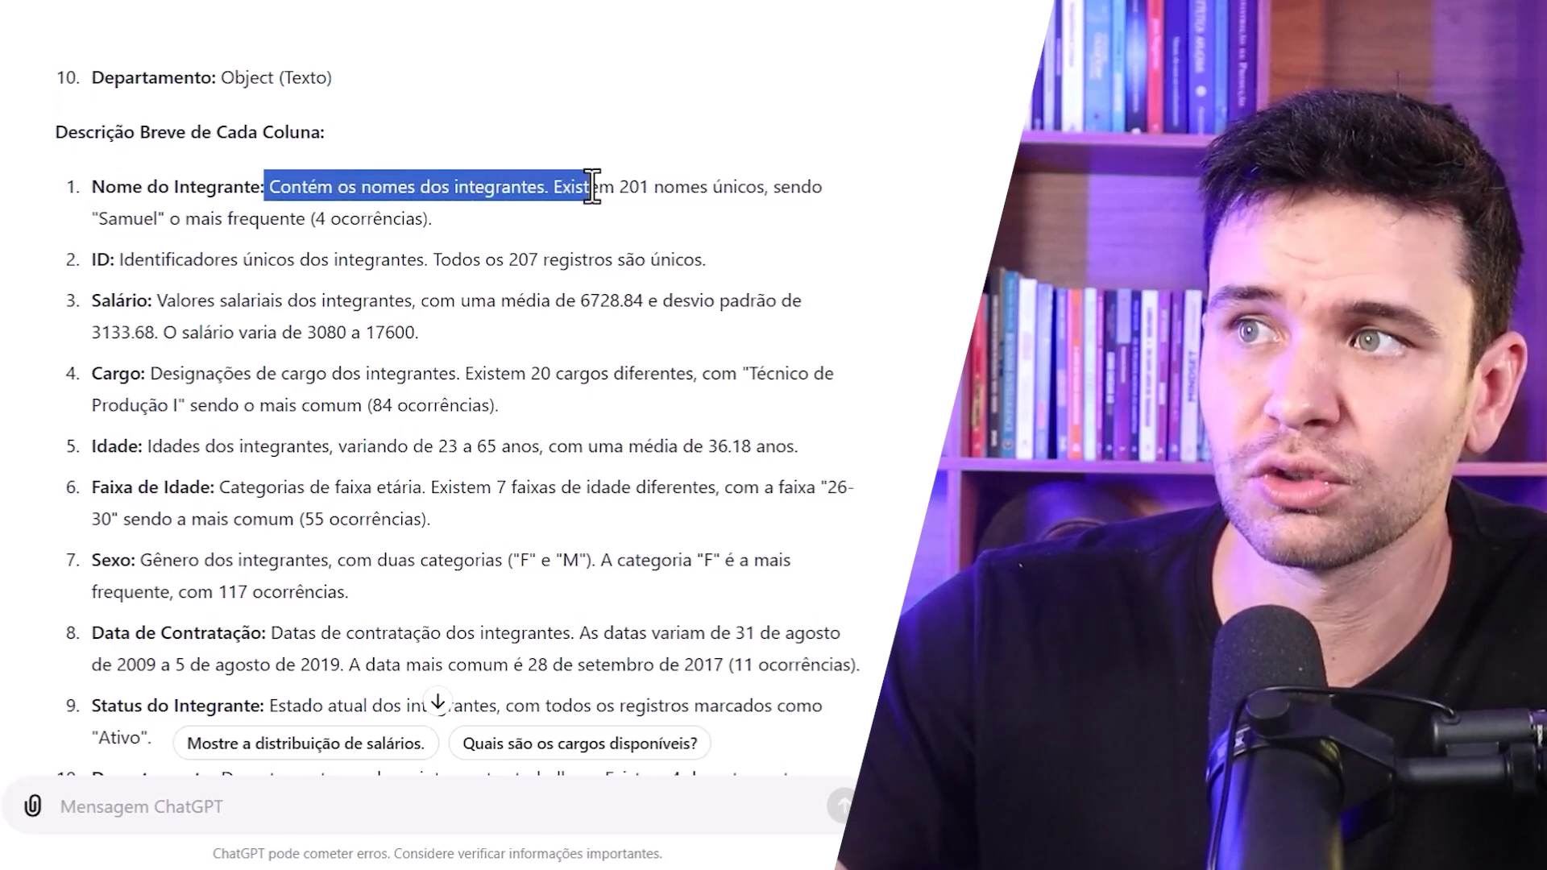
click(138, 222)
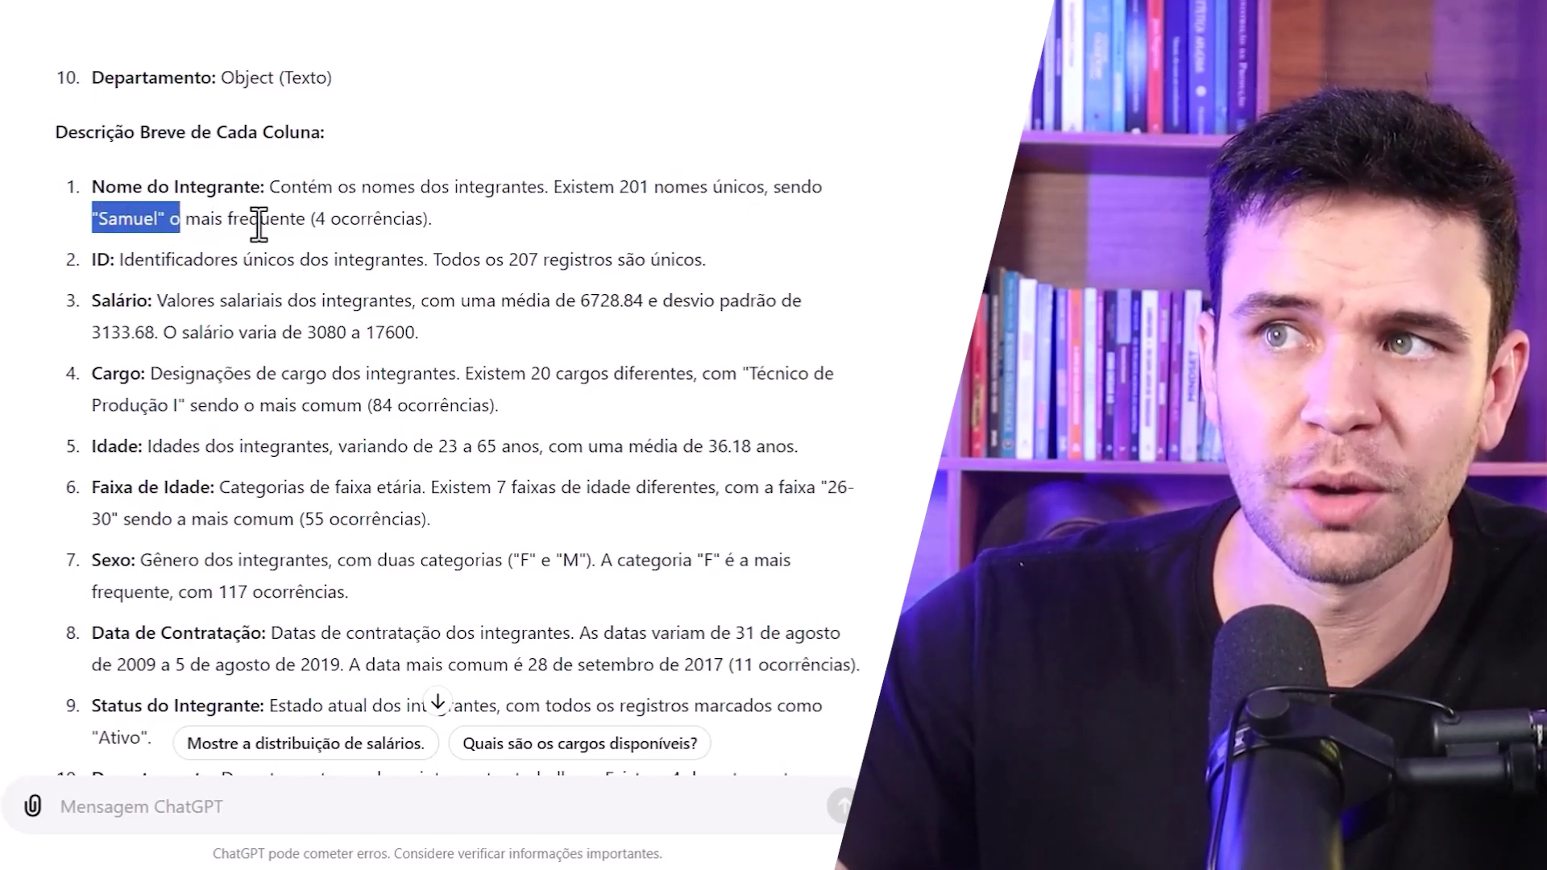
drag(205, 223, 482, 221)
click(482, 221)
drag(113, 260, 453, 318)
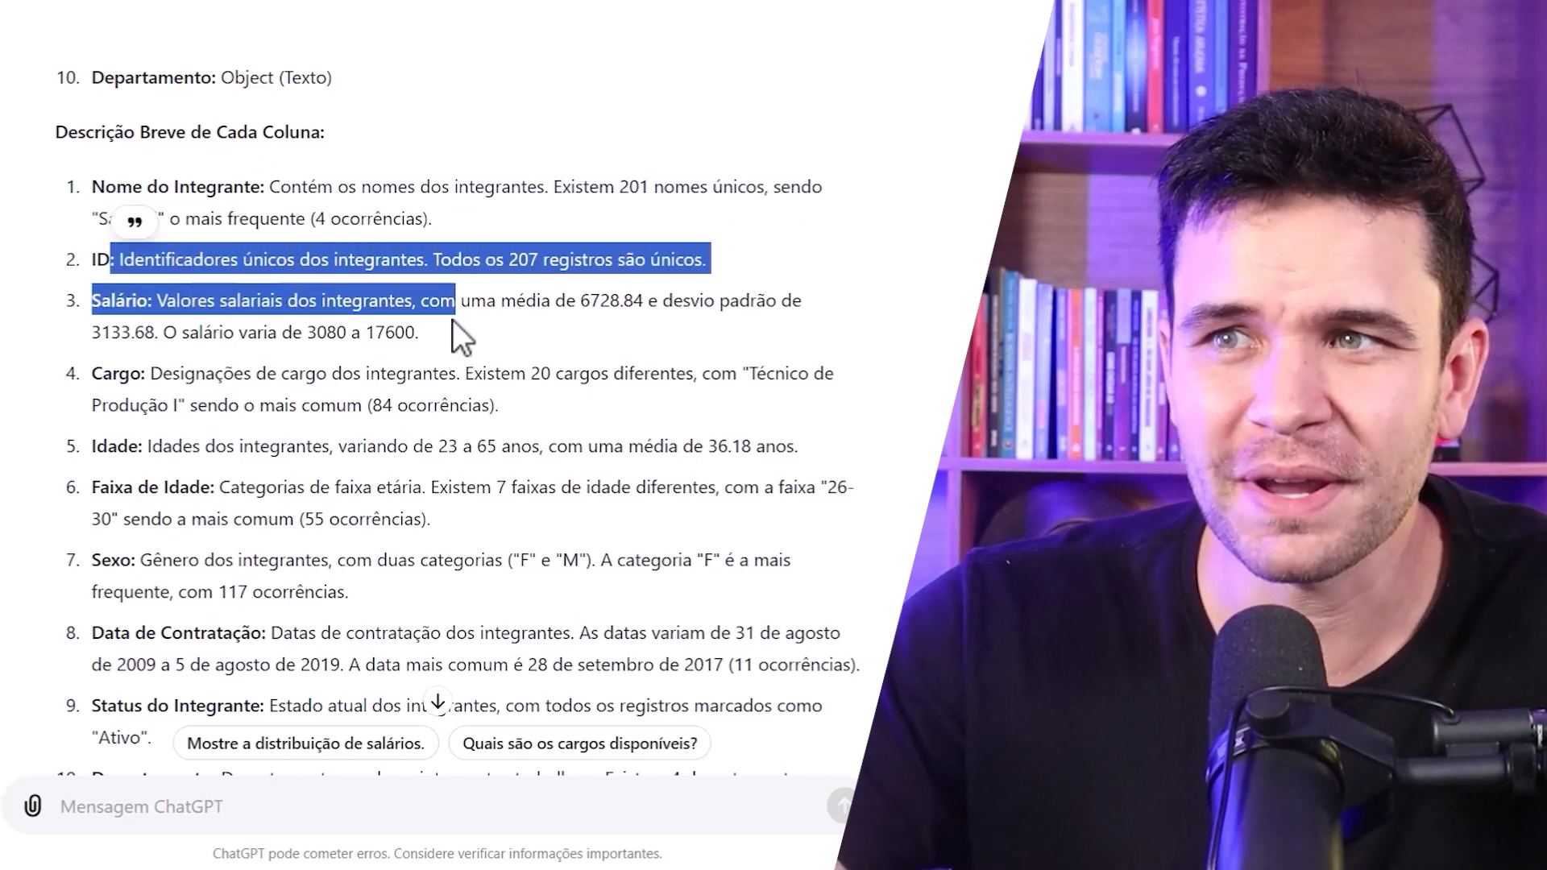
click(341, 332)
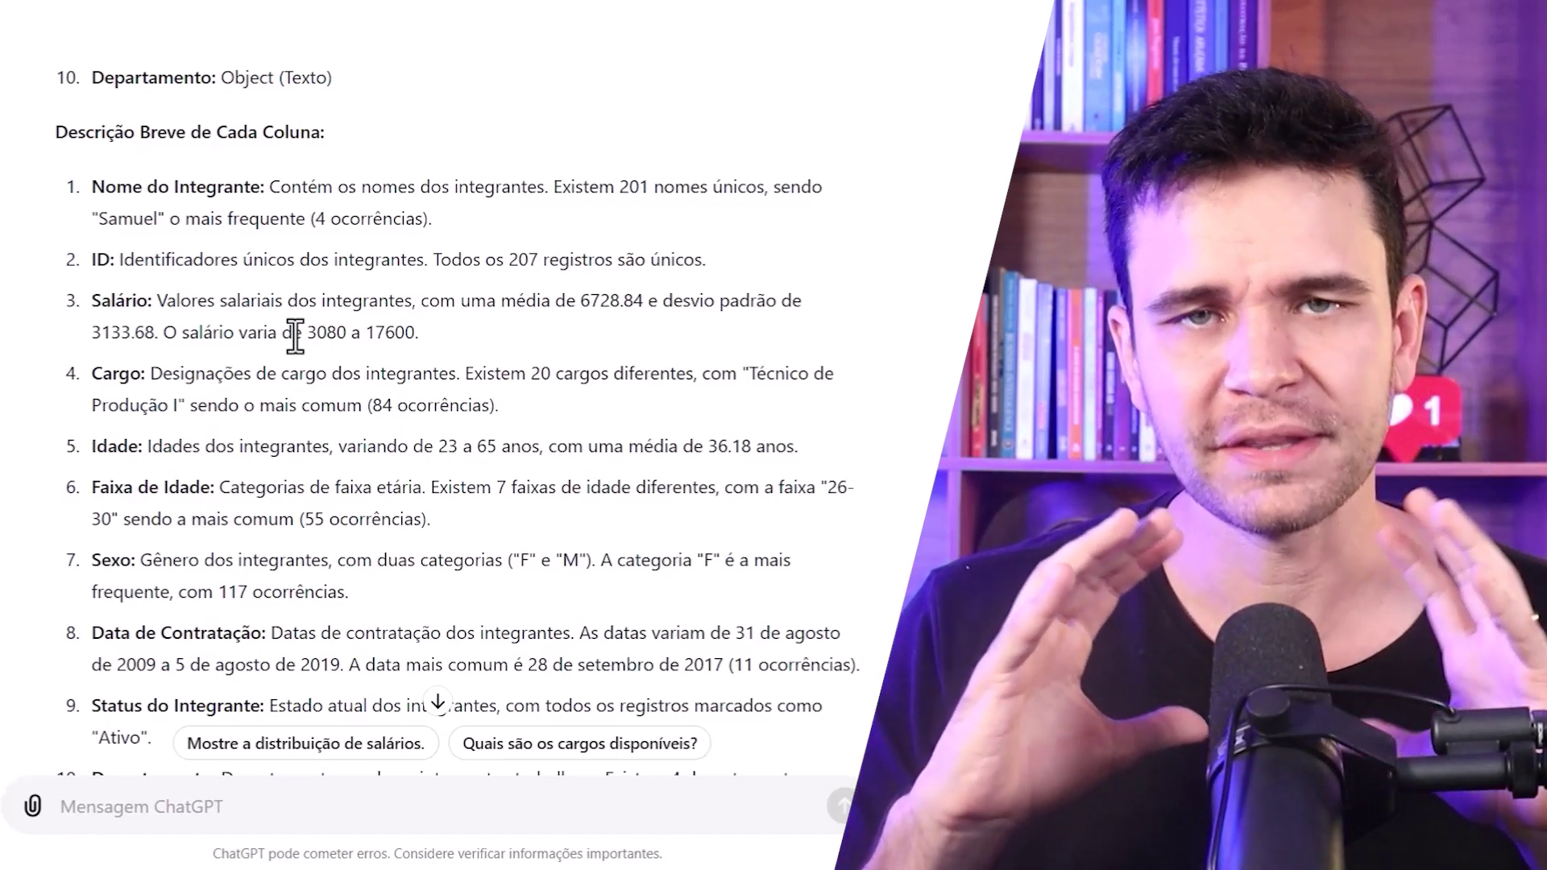
scroll(414, 437, down, 3)
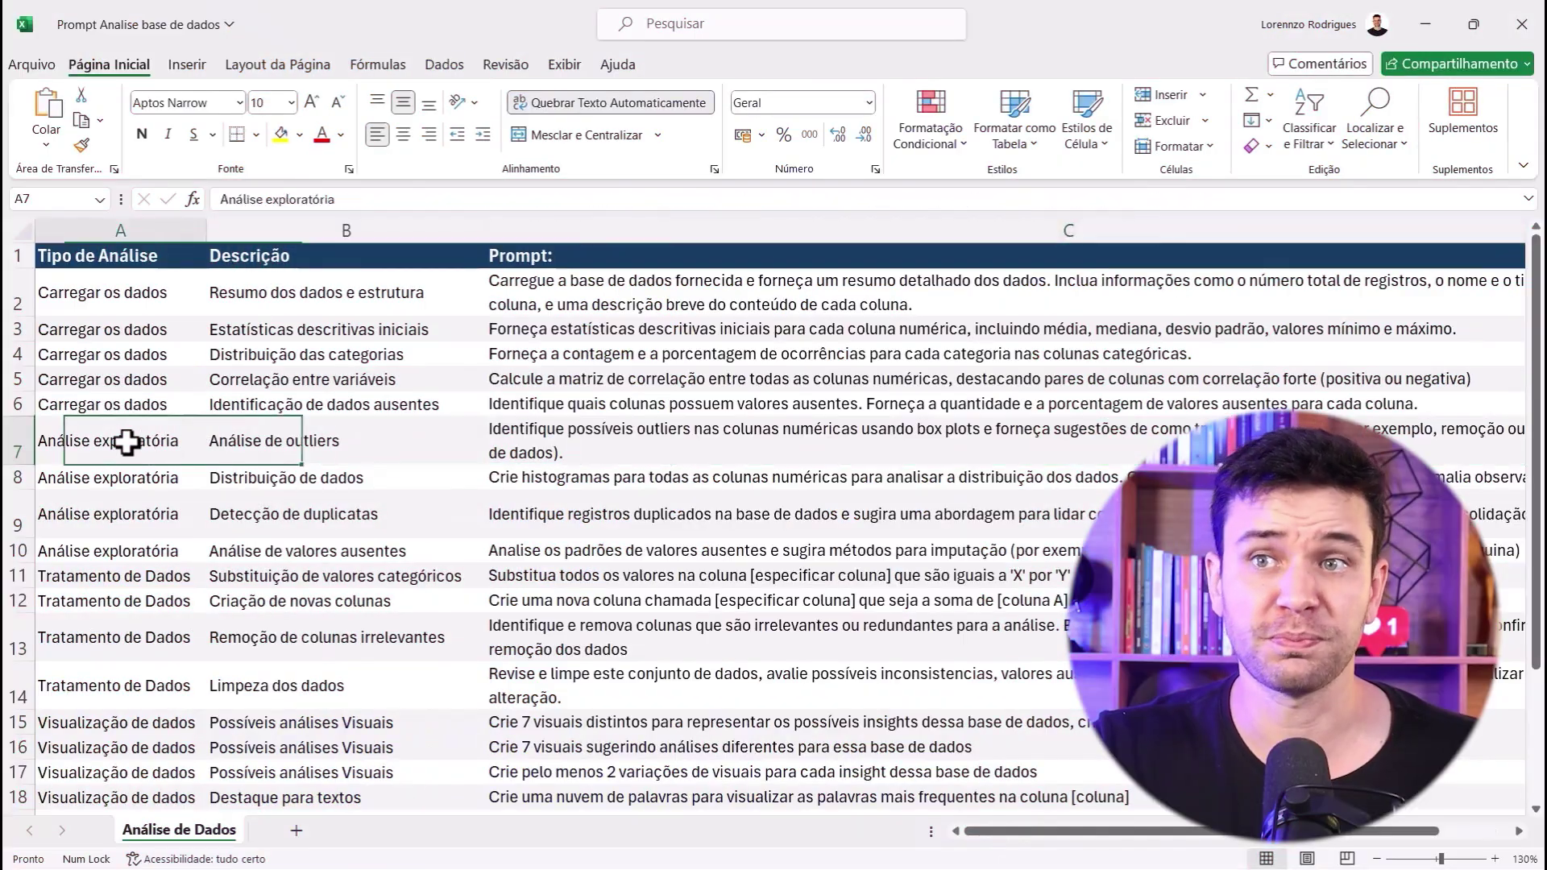
Step: Copy the "Análise de outliers" prompt about box plots and outlier treatment from the Excel prompt list and send it in ChatGPT
drag(124, 442, 340, 436)
click(296, 446)
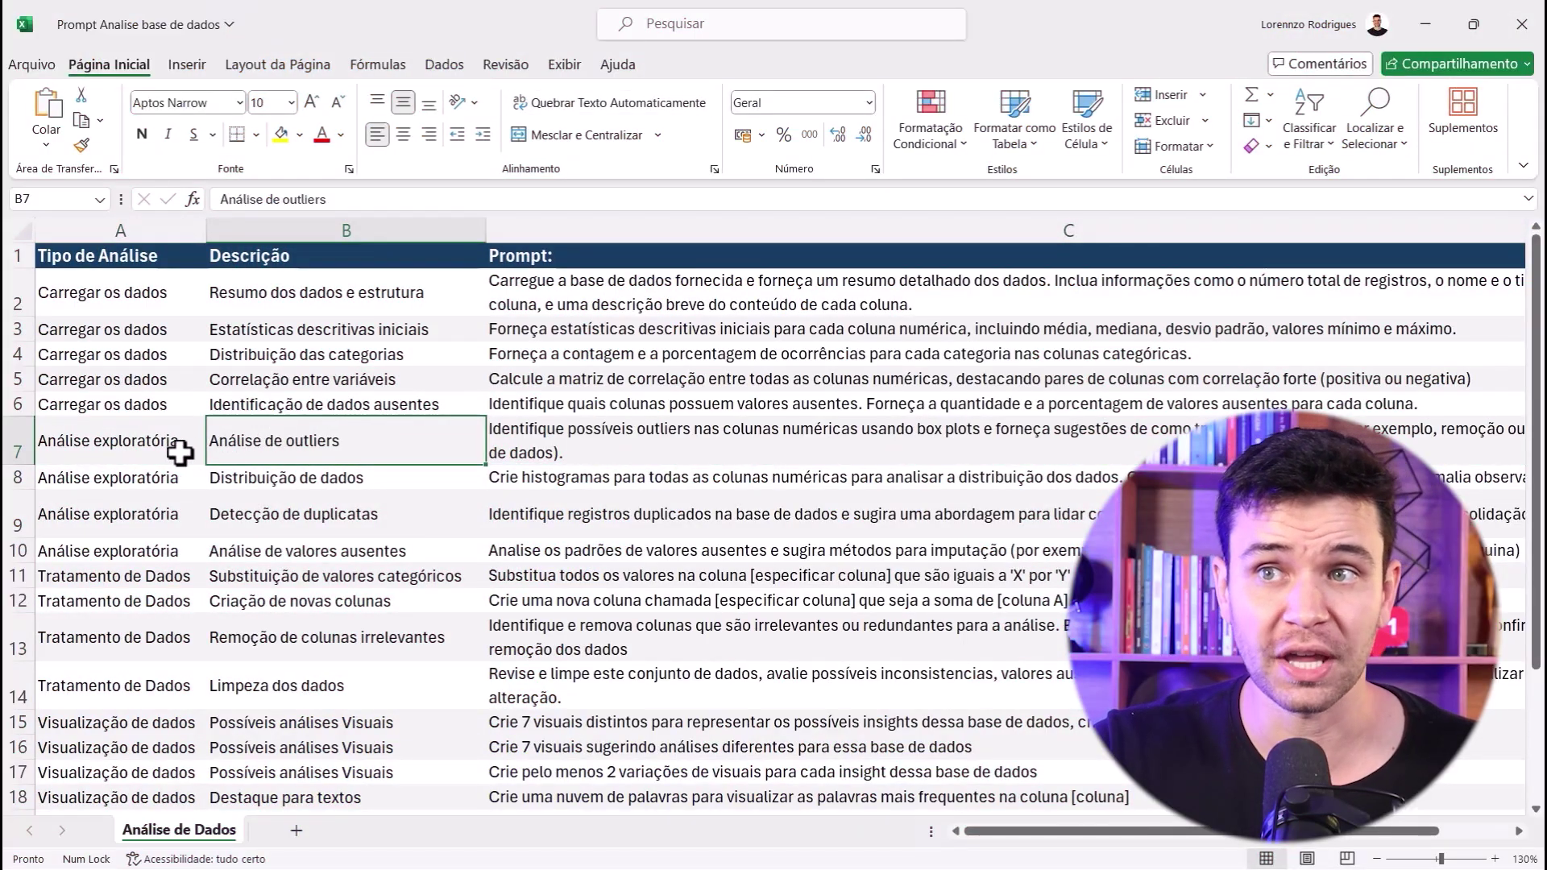
ctrl+scroll(181, 452, up, 1)
scroll(863, 728, left, 1)
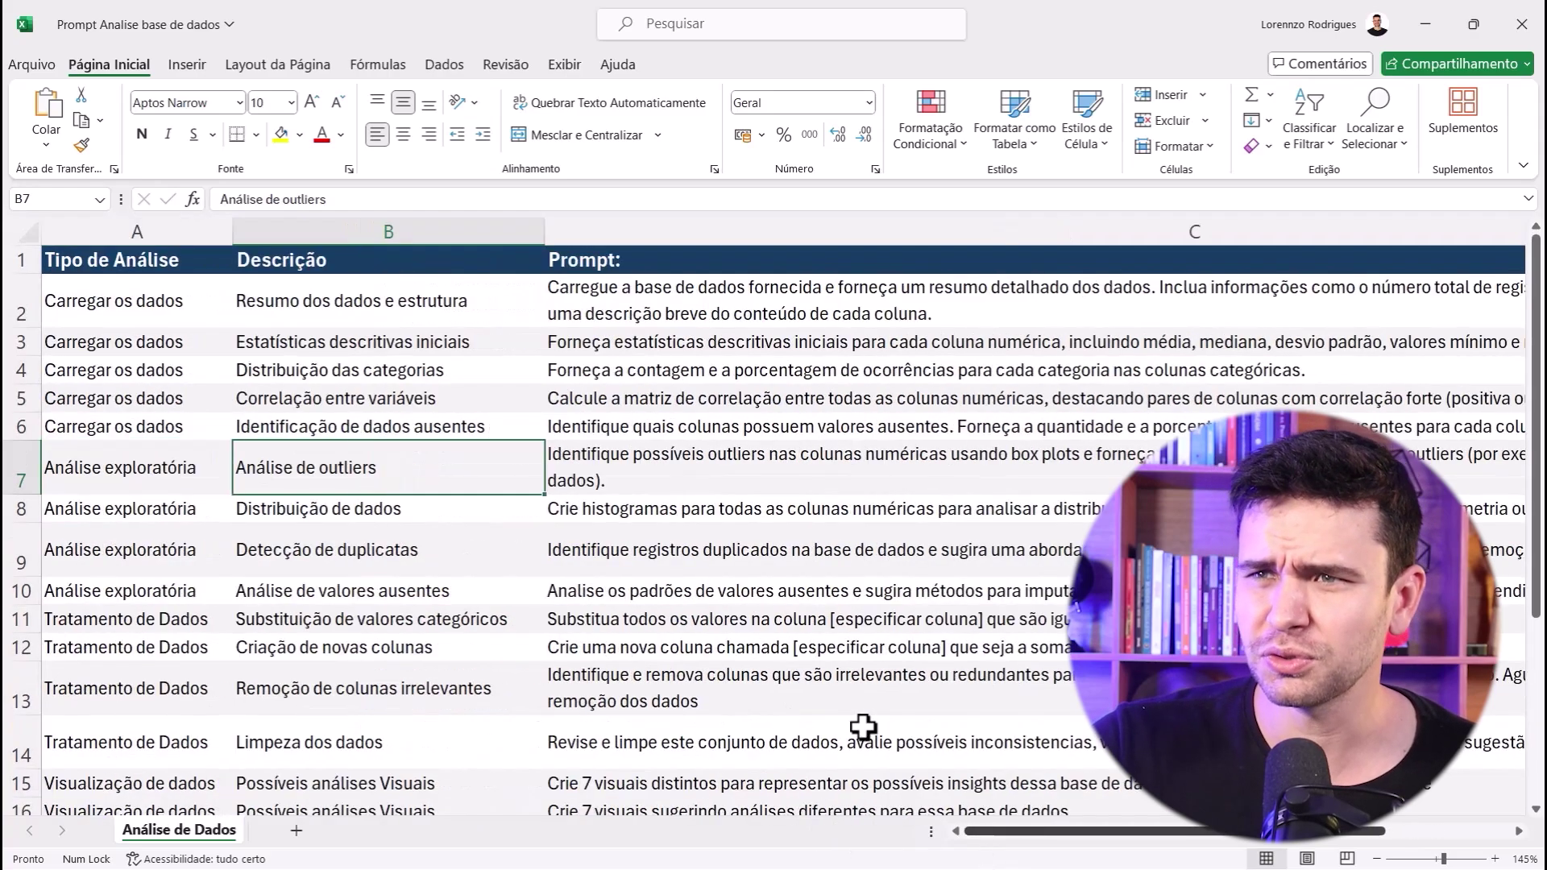
click(620, 483)
double_click(637, 494)
drag(145, 487, 51, 463)
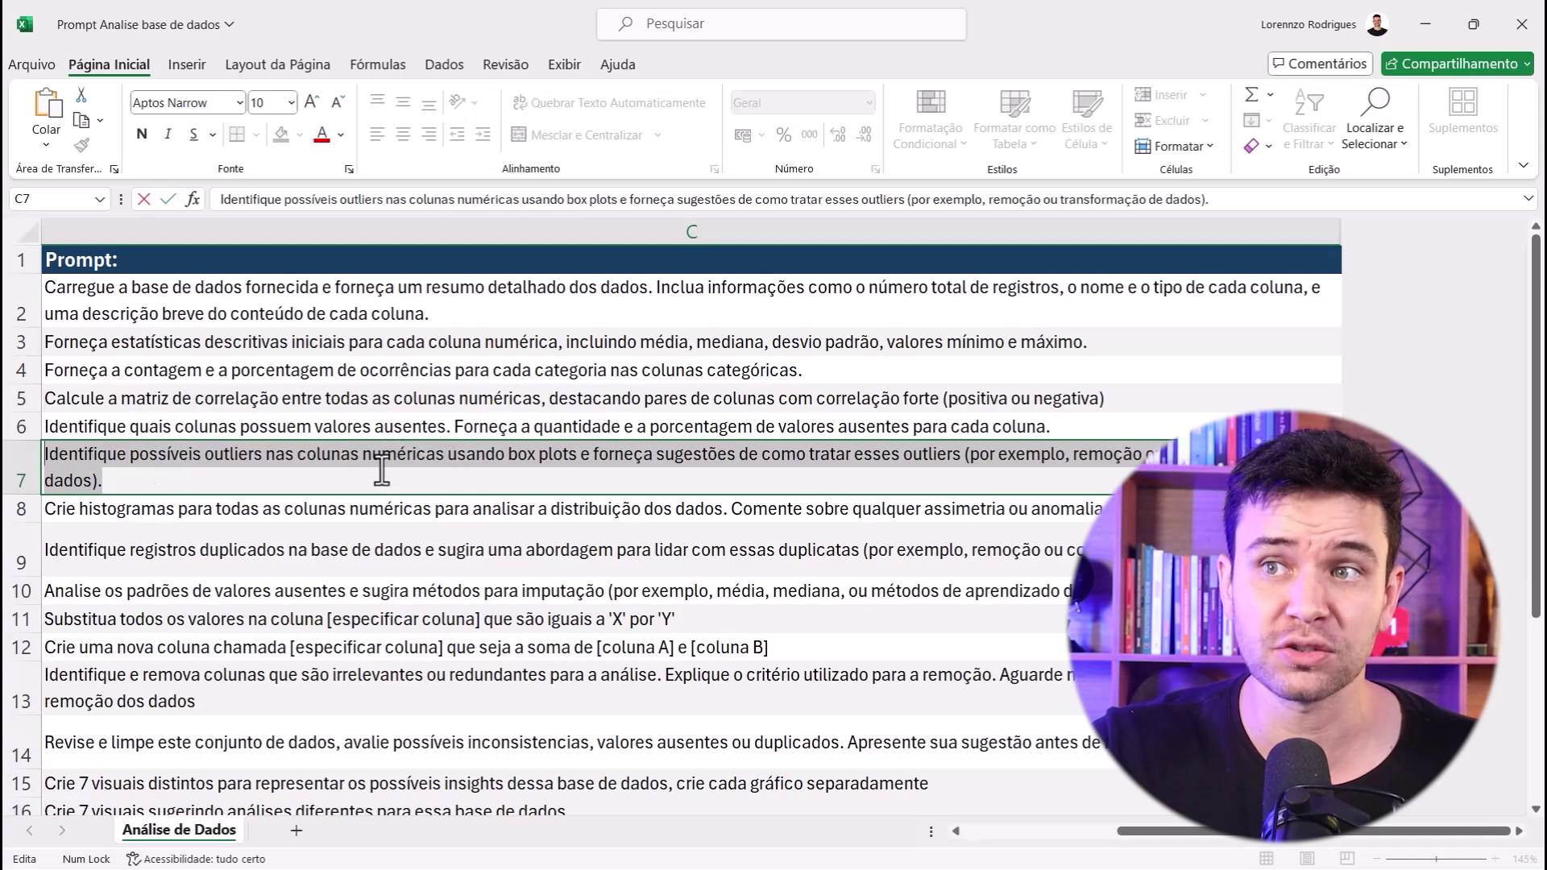
key(ctrl+c)
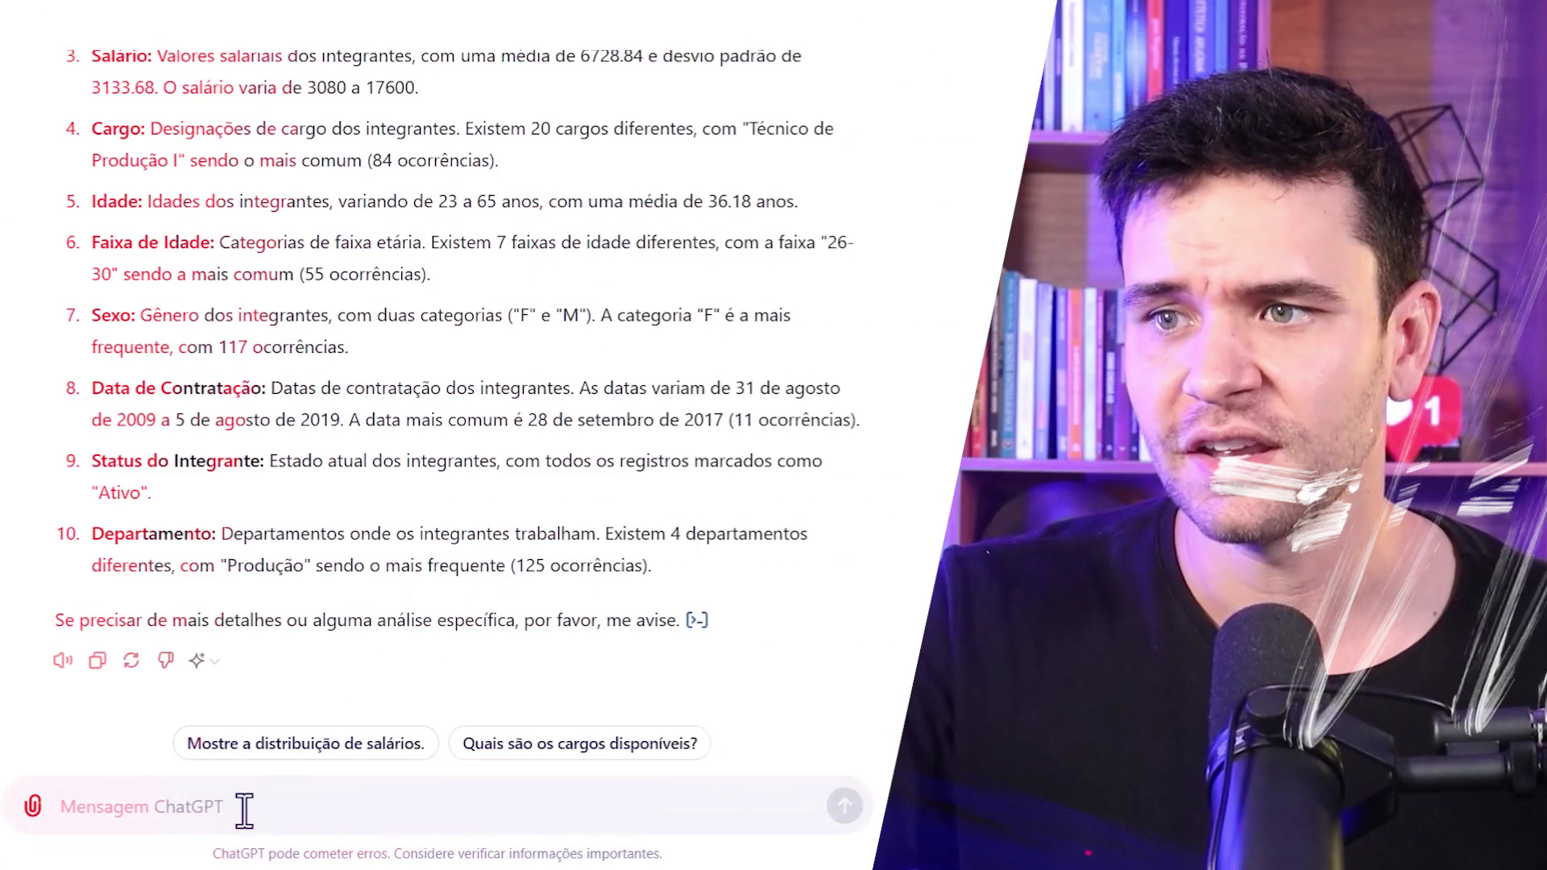
key(ctrl+v)
key(Return)
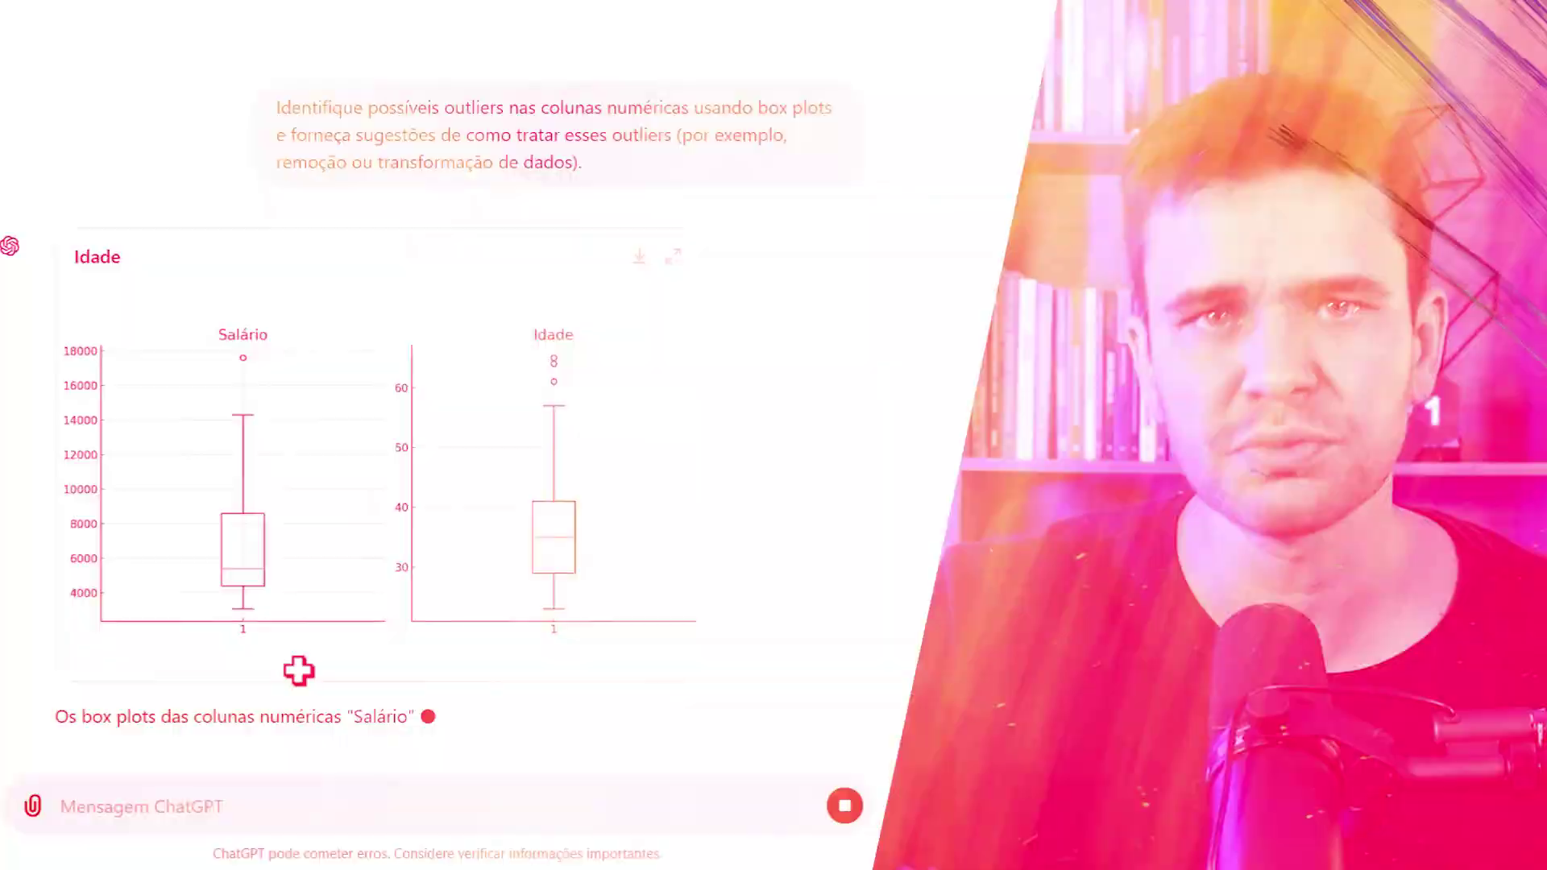
Step: Examine the Salário and Idade box plots, the possible outliers identified and the suggestions for treating them
scroll(301, 529, up, 5)
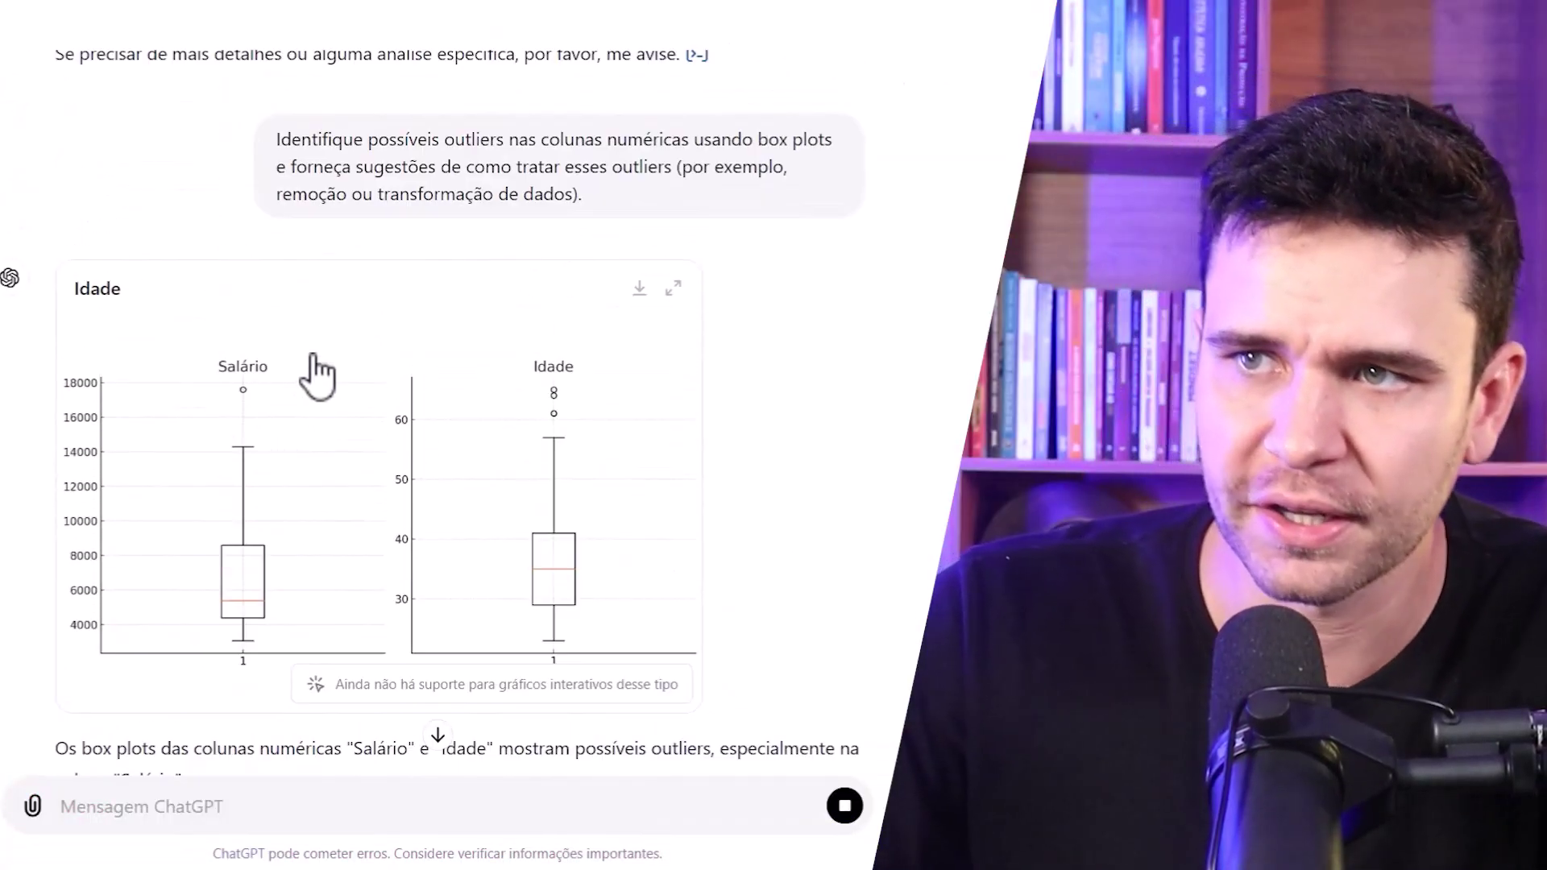
scroll(311, 373, down, 2)
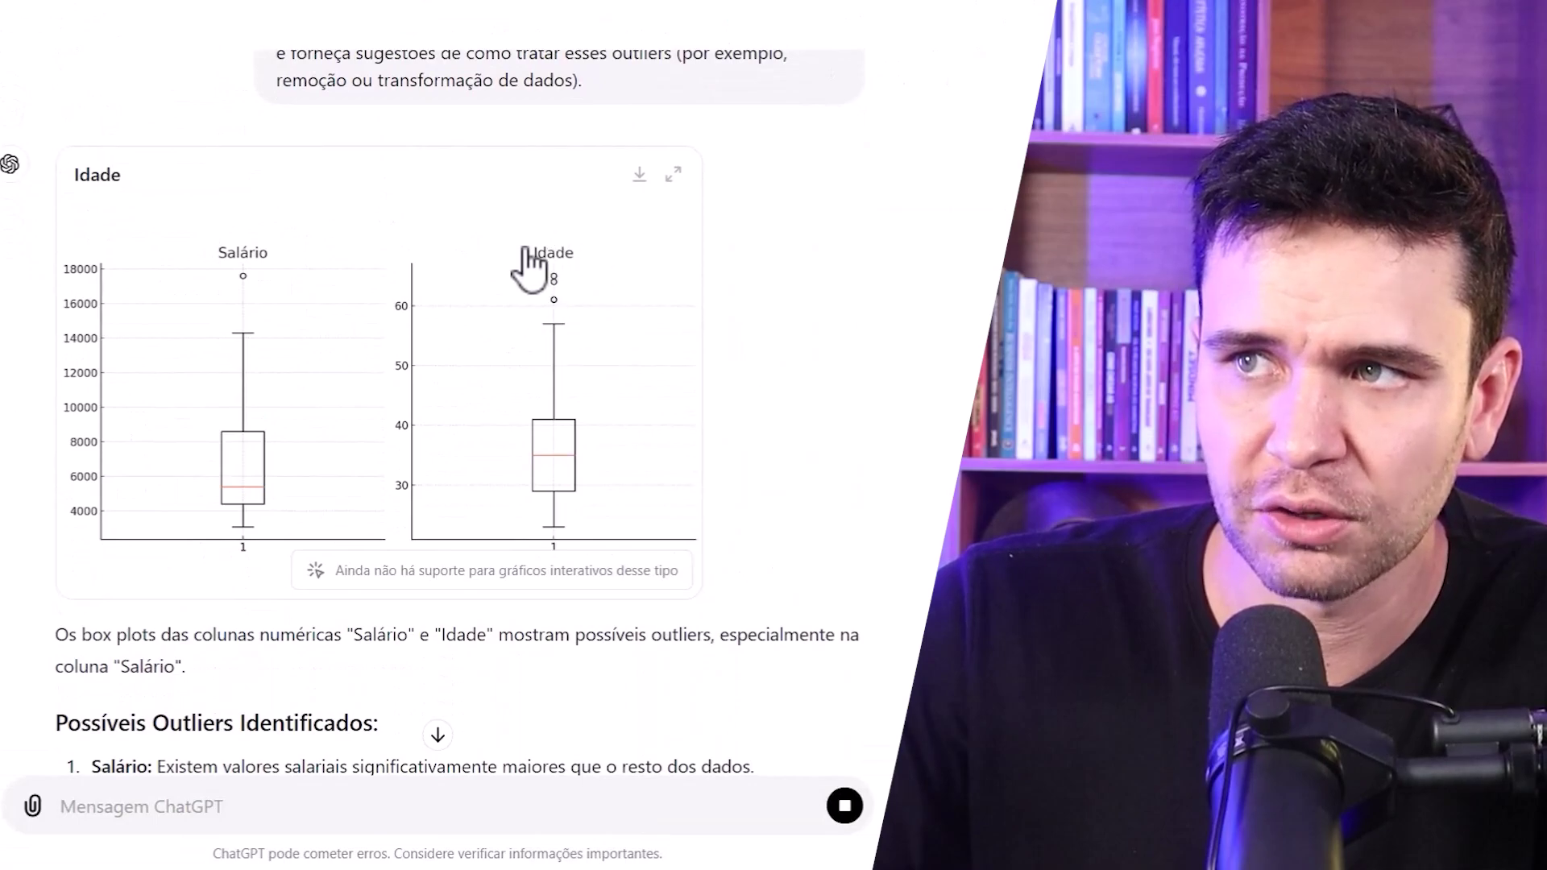
scroll(373, 559, down, 3)
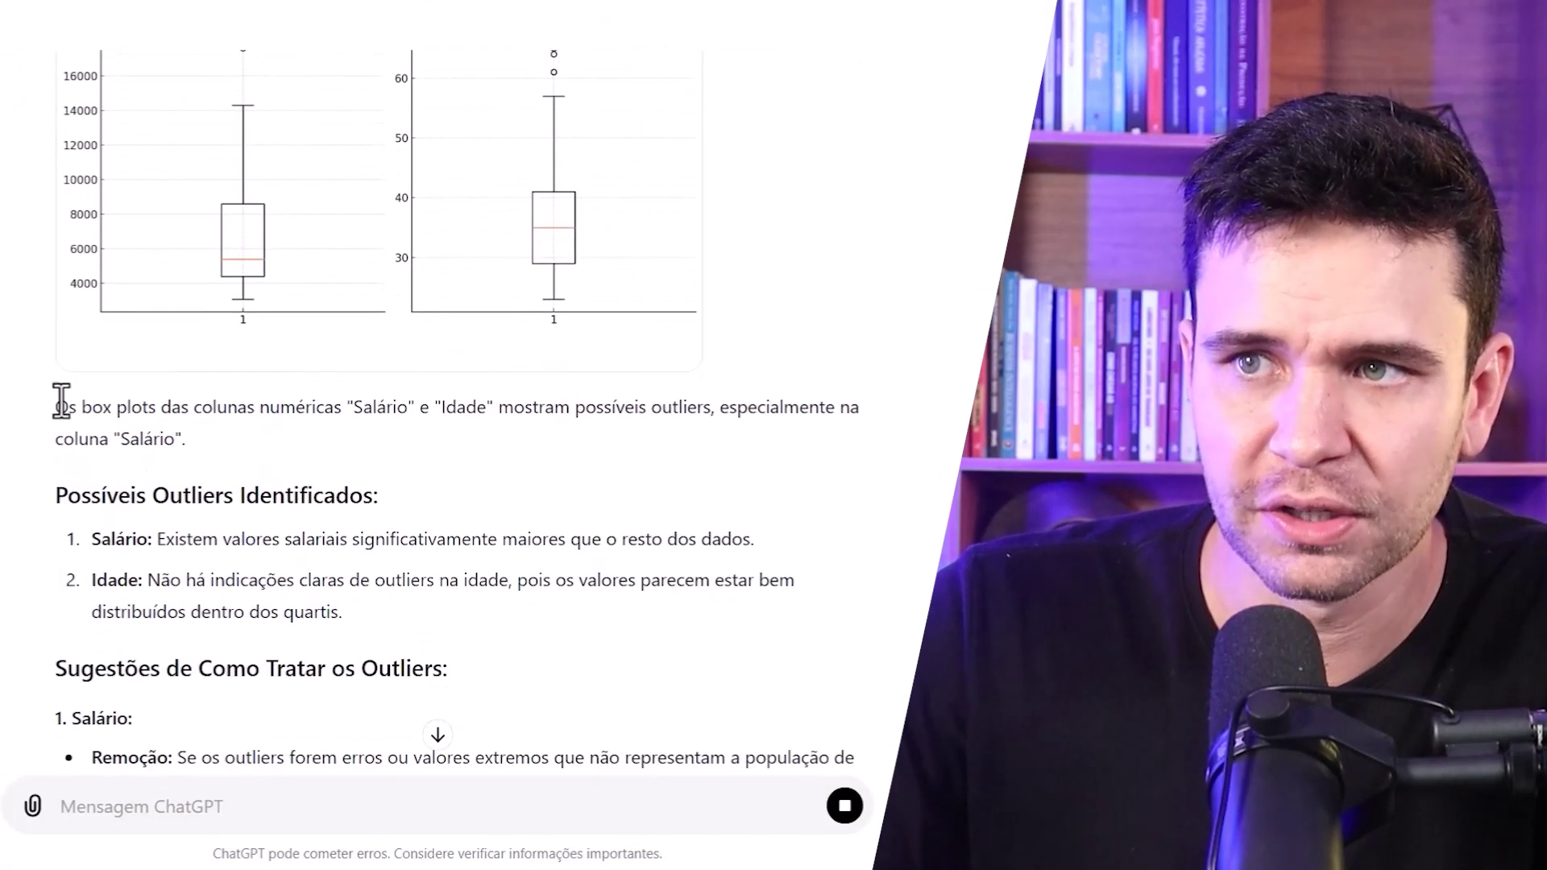
scroll(159, 465, down, 2)
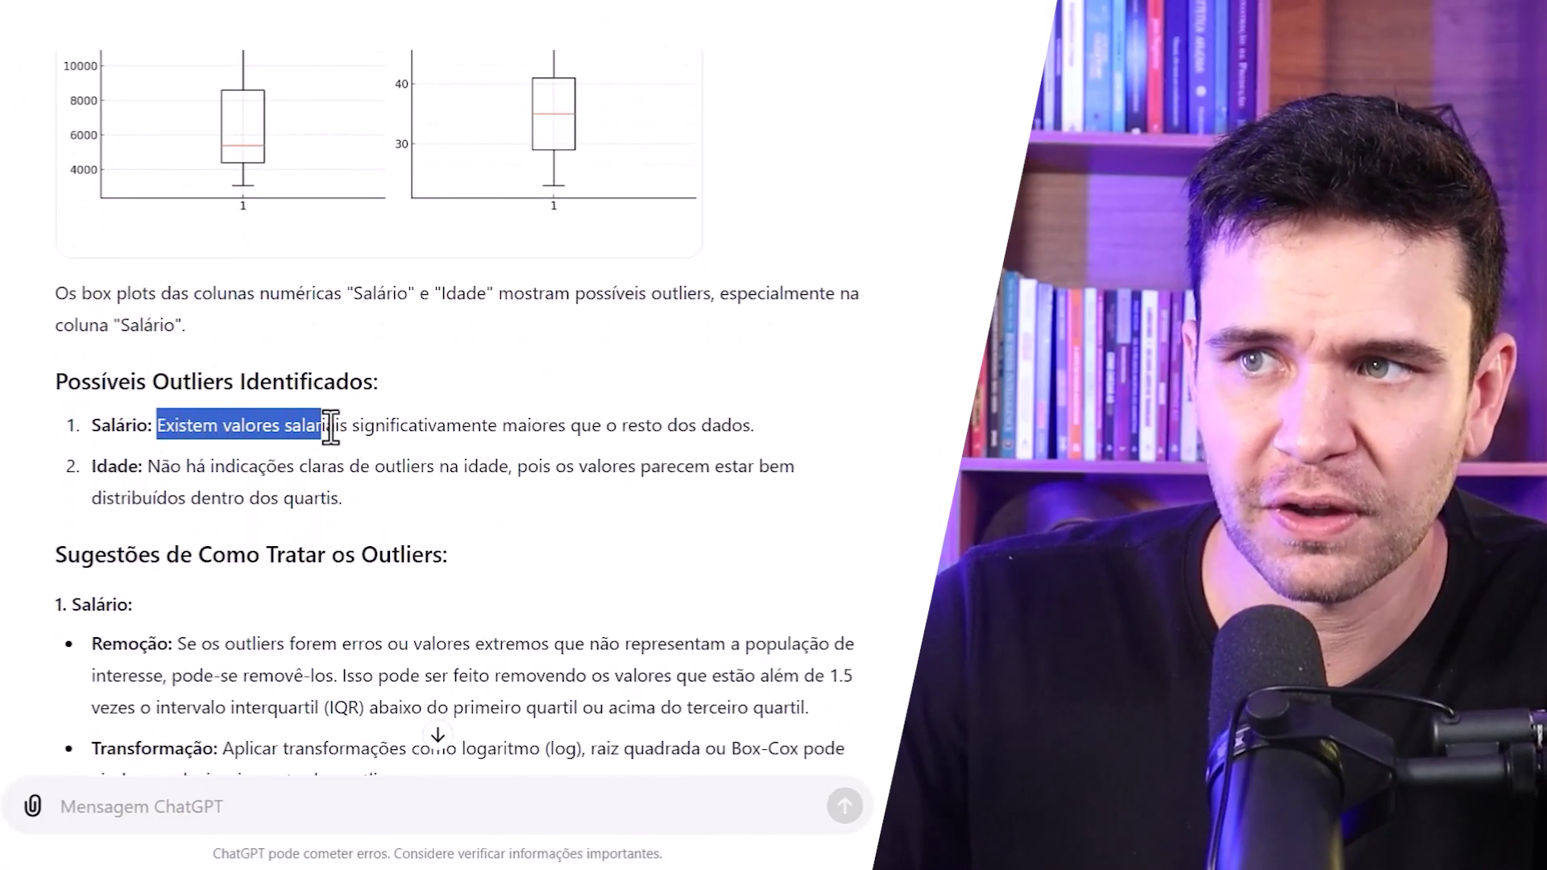
click(721, 438)
drag(147, 467, 361, 503)
click(369, 504)
scroll(369, 504, down, 7)
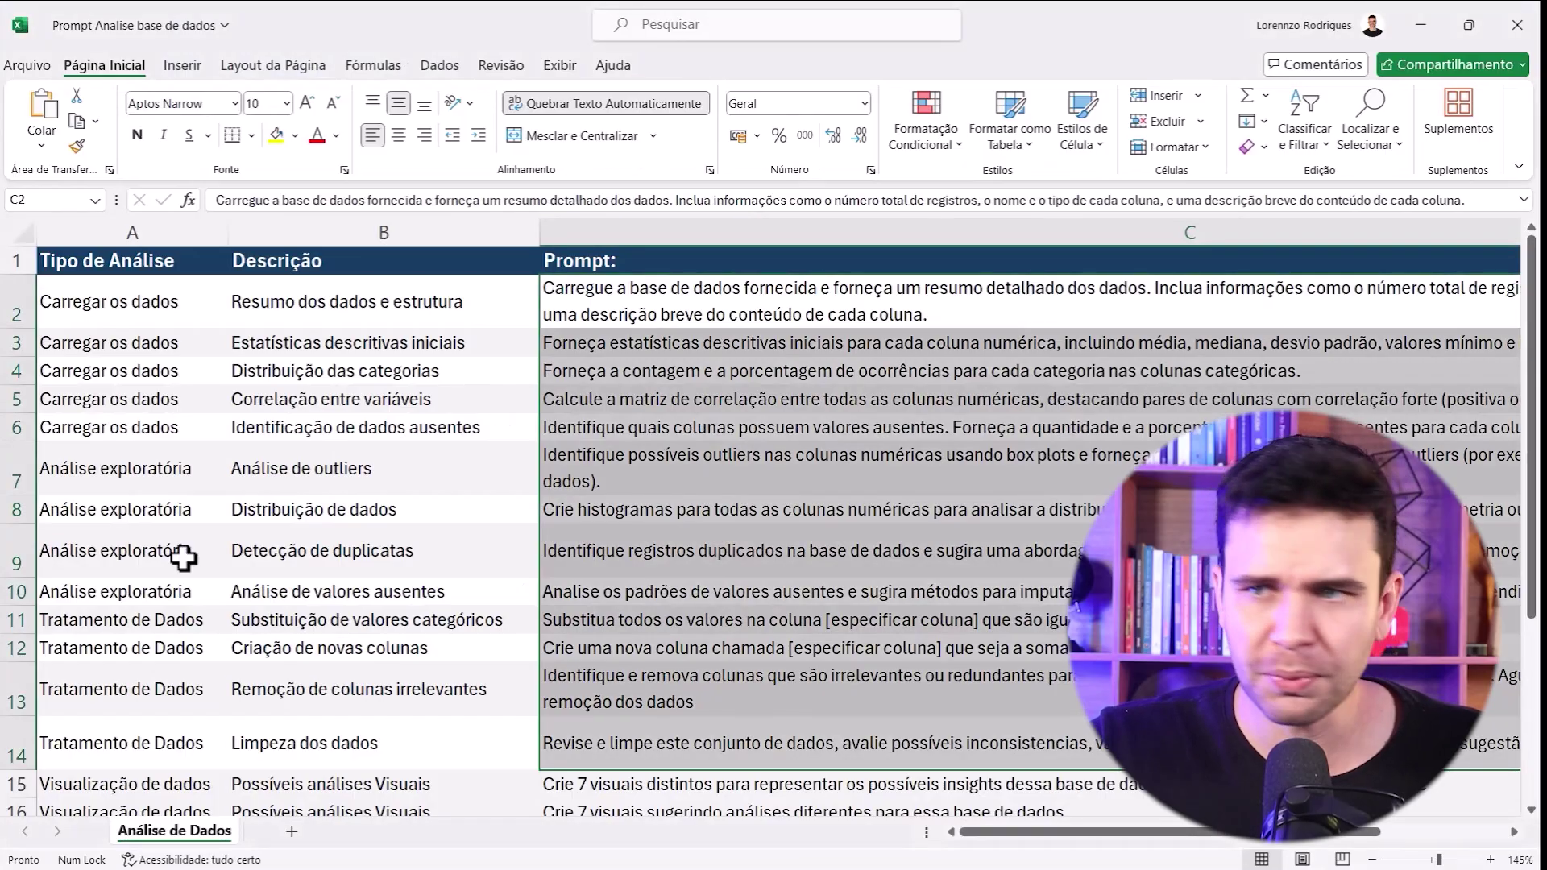
Step: Copy "Crie 7 visuais sugerindo análises diferentes para essa base de dados" from the Excel prompt list and send it in ChatGPT
click(729, 547)
scroll(749, 556, down, 2)
click(578, 554)
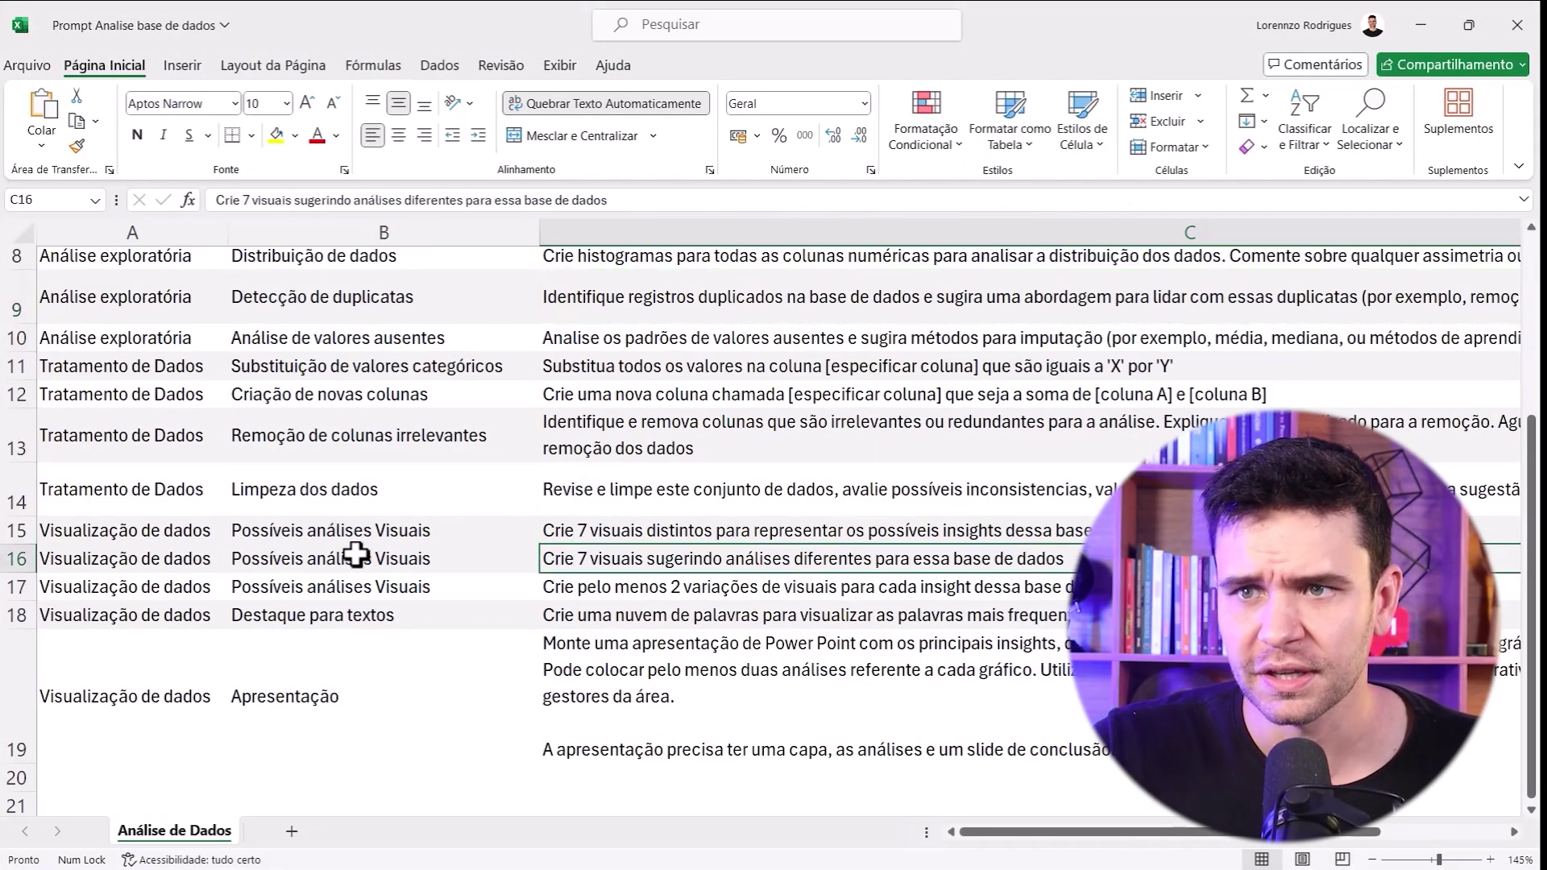
click(364, 554)
double_click(643, 555)
drag(651, 557, 34, 546)
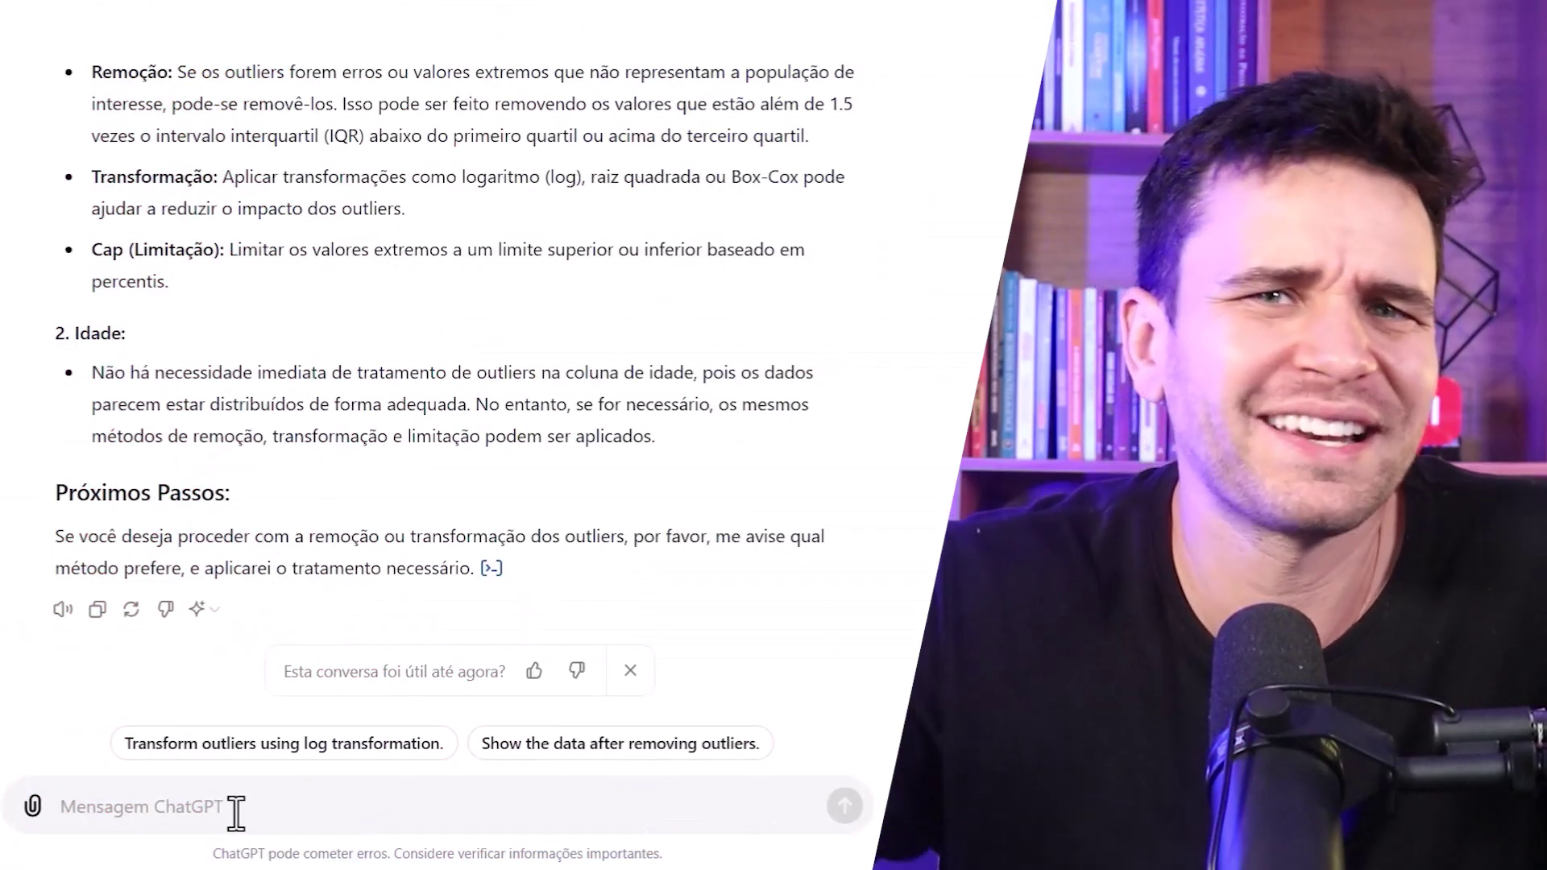
text(Crie 7 visuais sugerindo análises diferentes para essa base de dados)
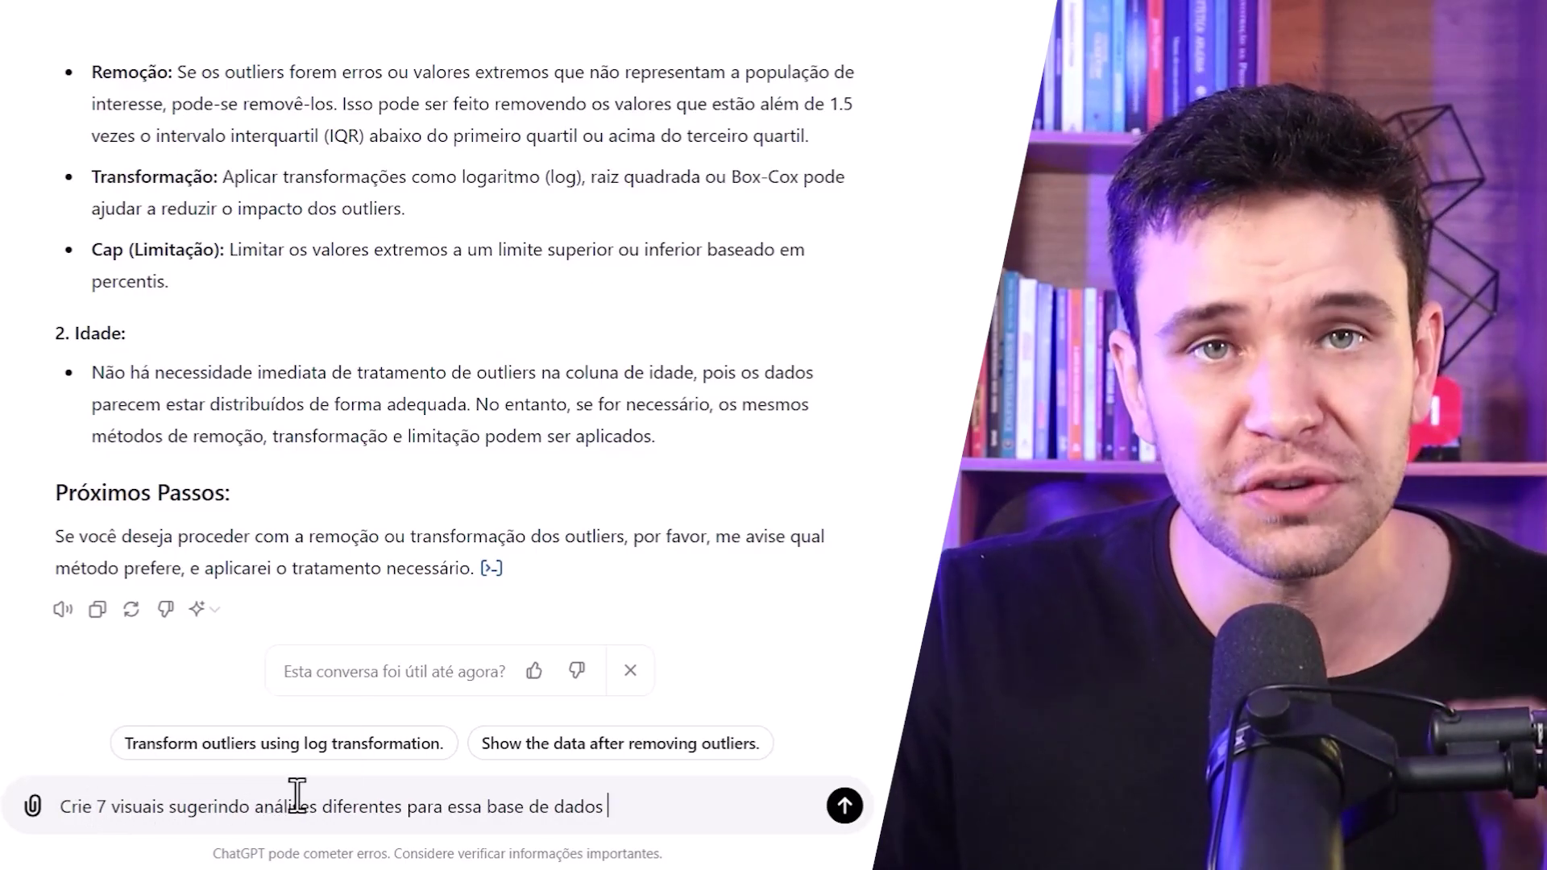
key(Return)
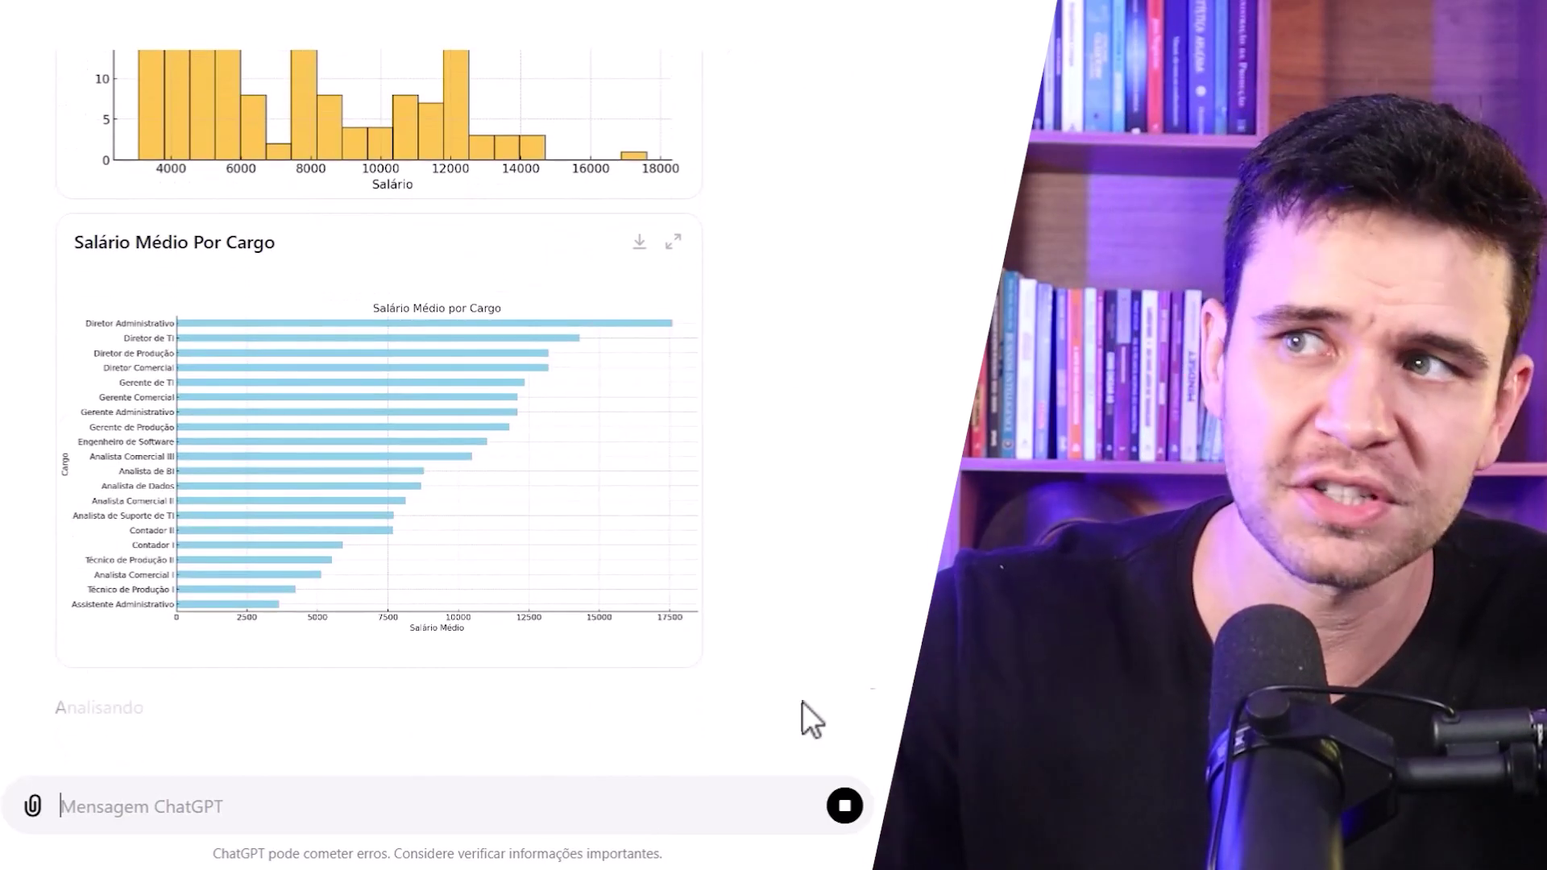
Step: Examine the "Distribuição de Salários" and "Salário Médio por Cargo" charts in the response
scroll(870, 261, up, 5)
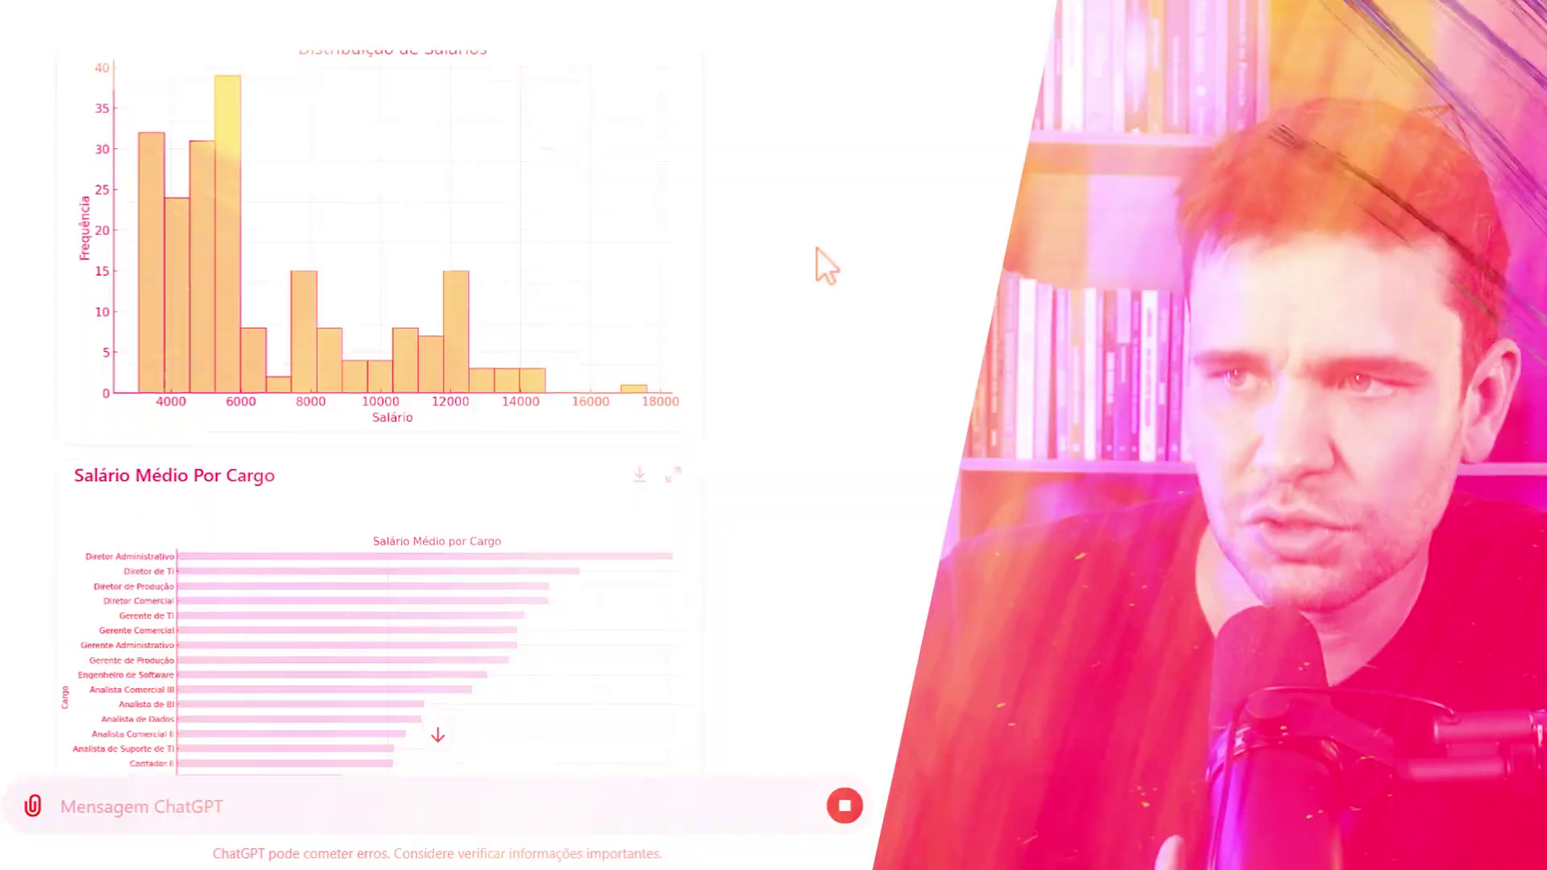
scroll(815, 248, down, 5)
scroll(815, 248, up, 2)
scroll(817, 248, up, 5)
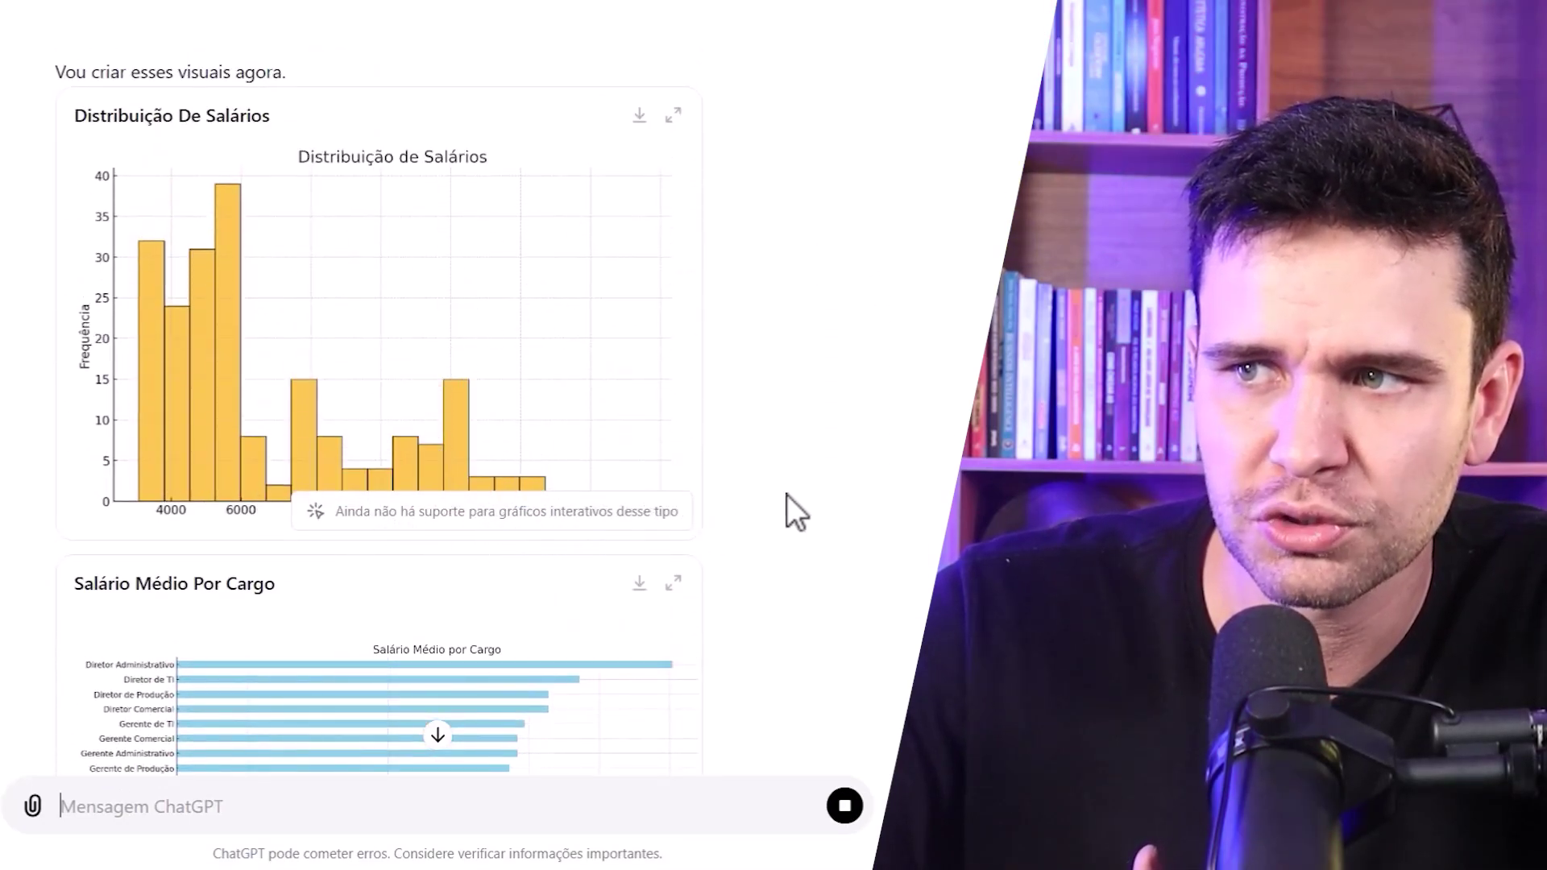
Step: Examine the age distribution chart and the "Distribuição De Gênero" chart, including the colour options available for its Sexo series
scroll(765, 497, down, 13)
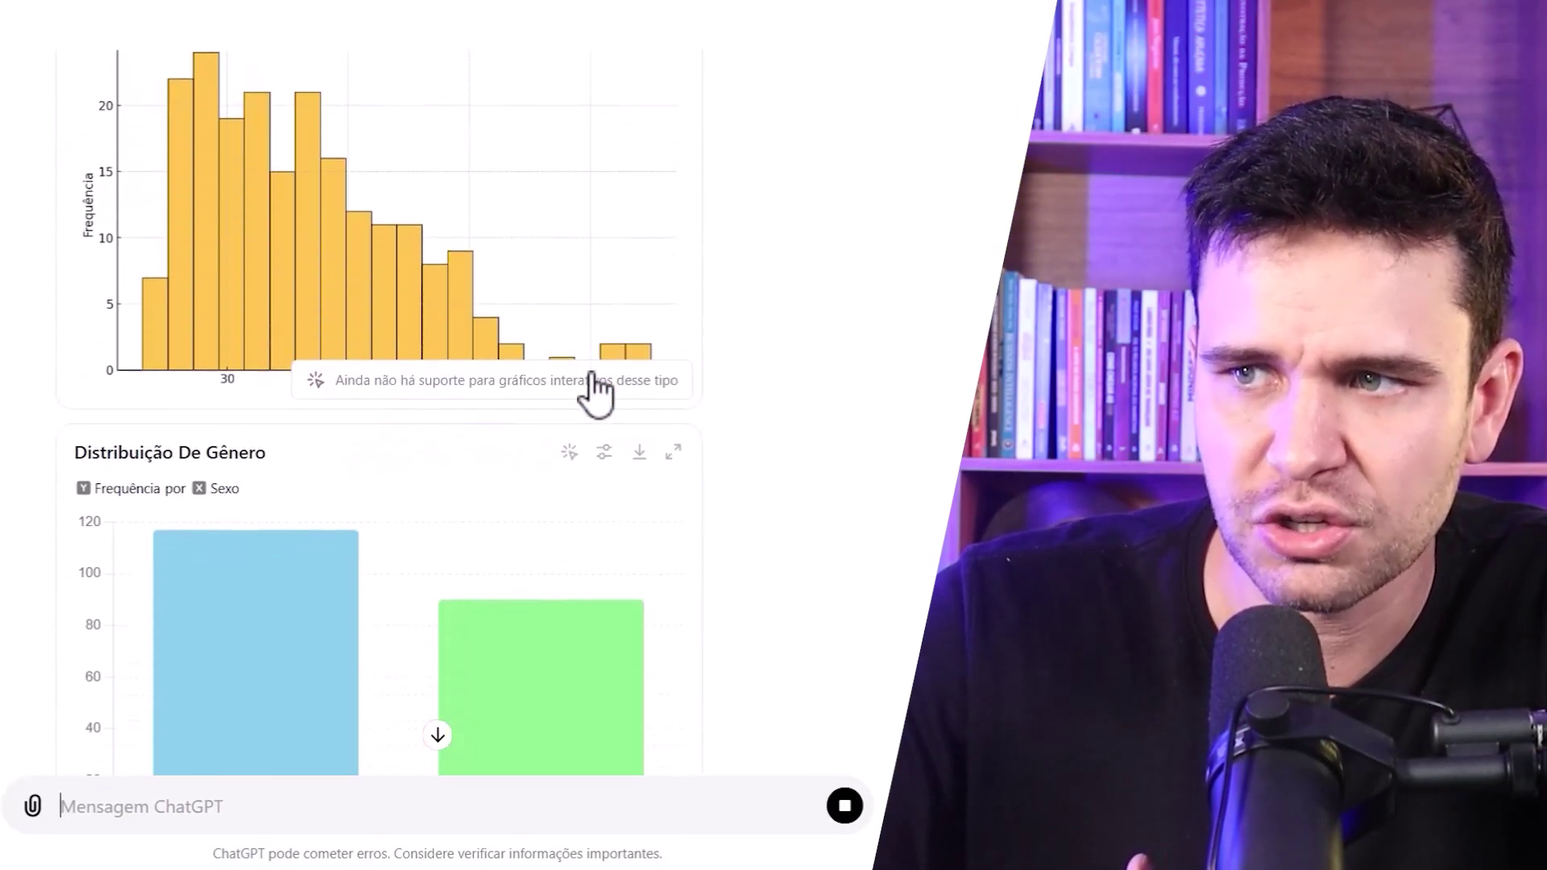
scroll(593, 390, down, 3)
scroll(483, 347, up, 1)
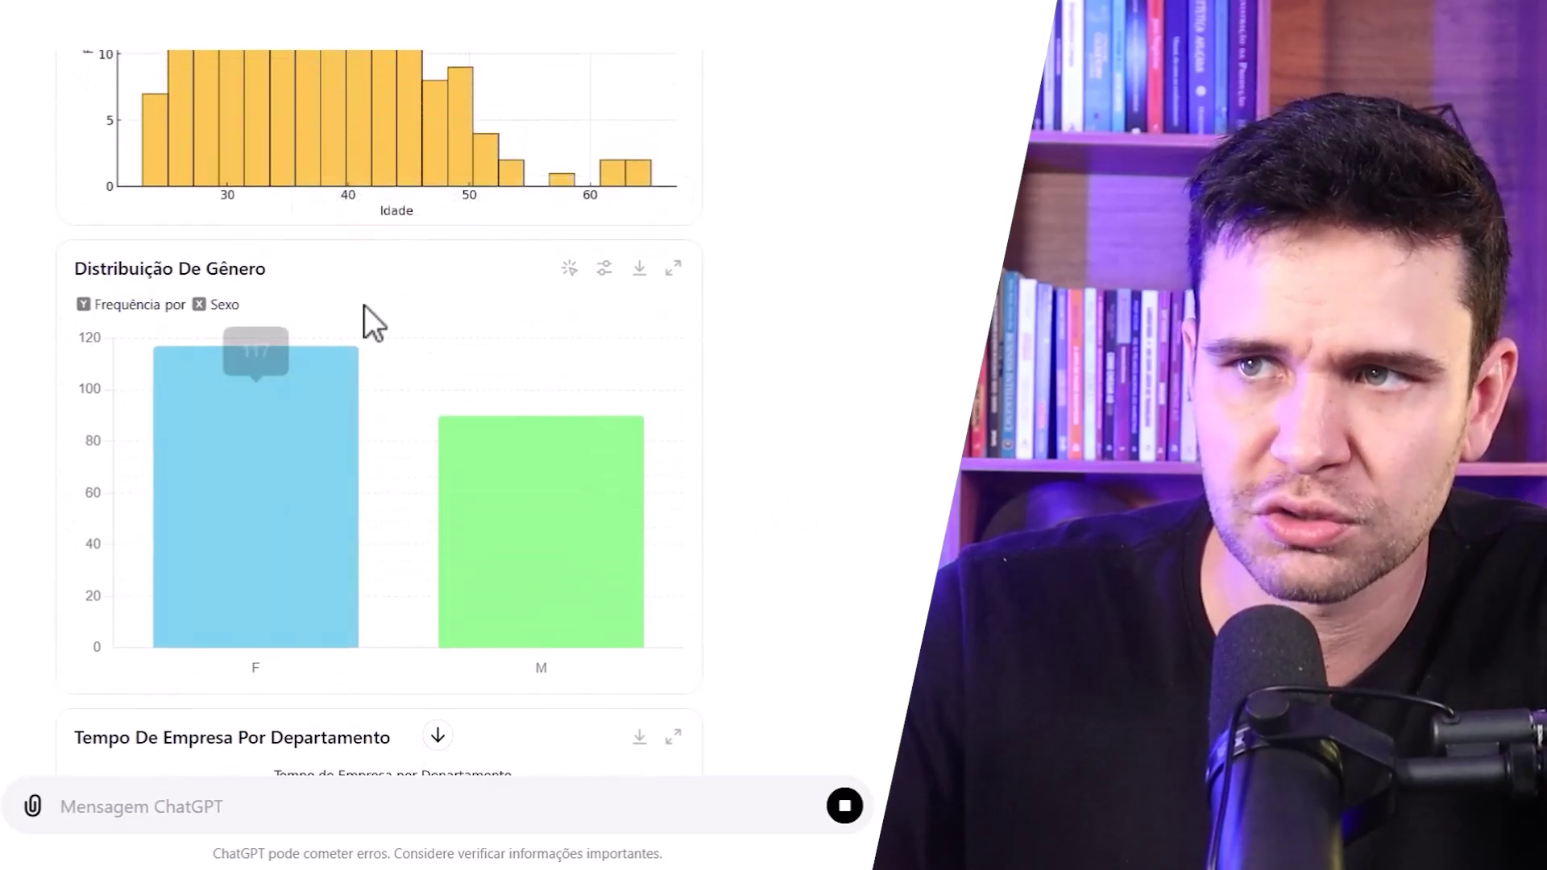
click(604, 270)
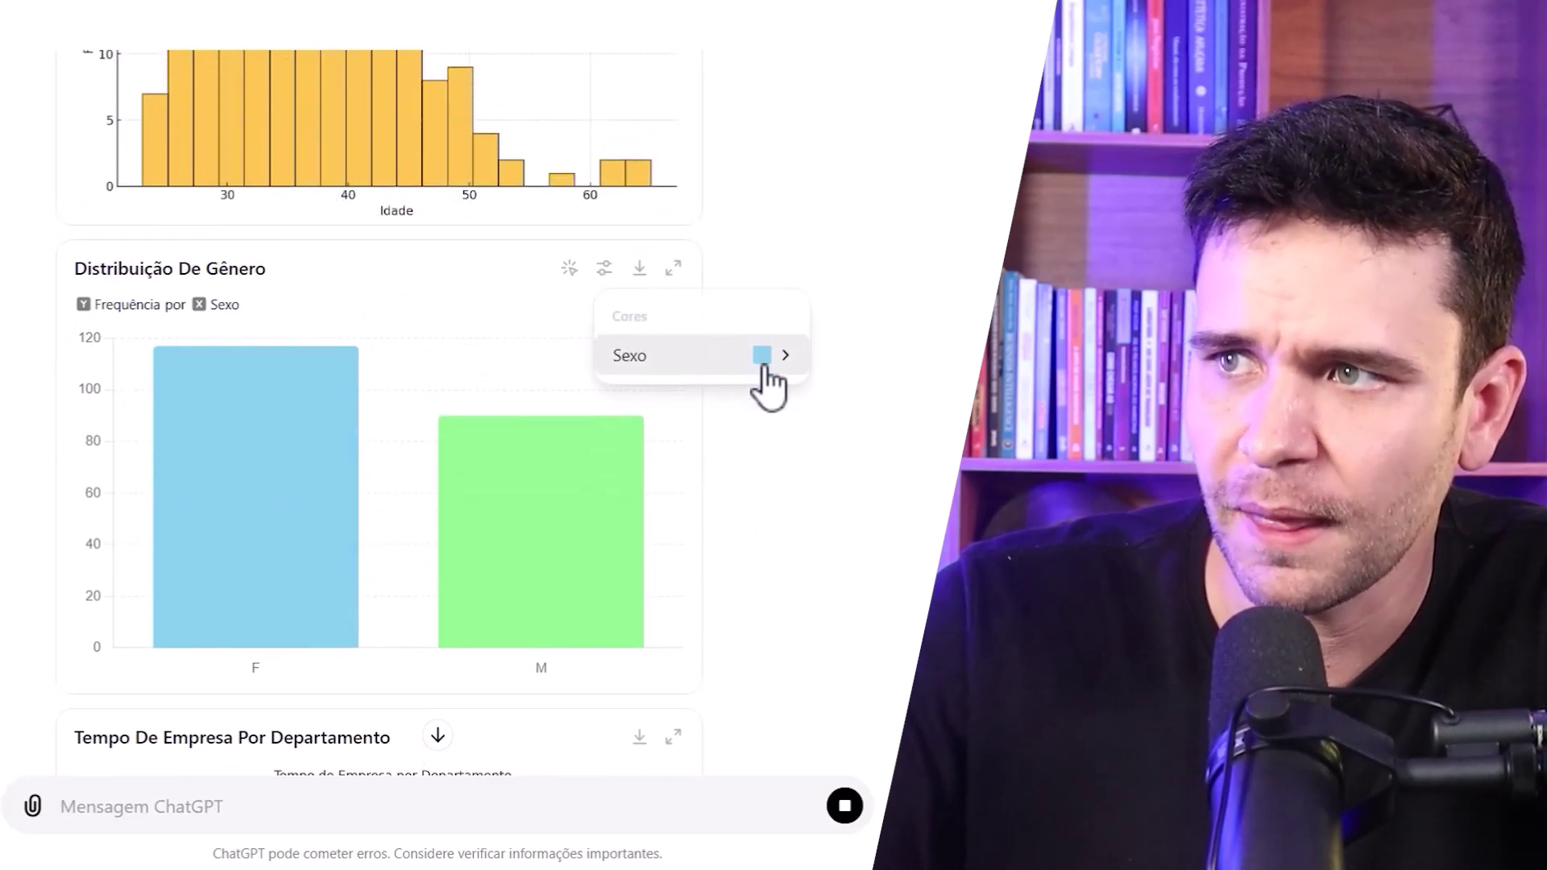
click(757, 356)
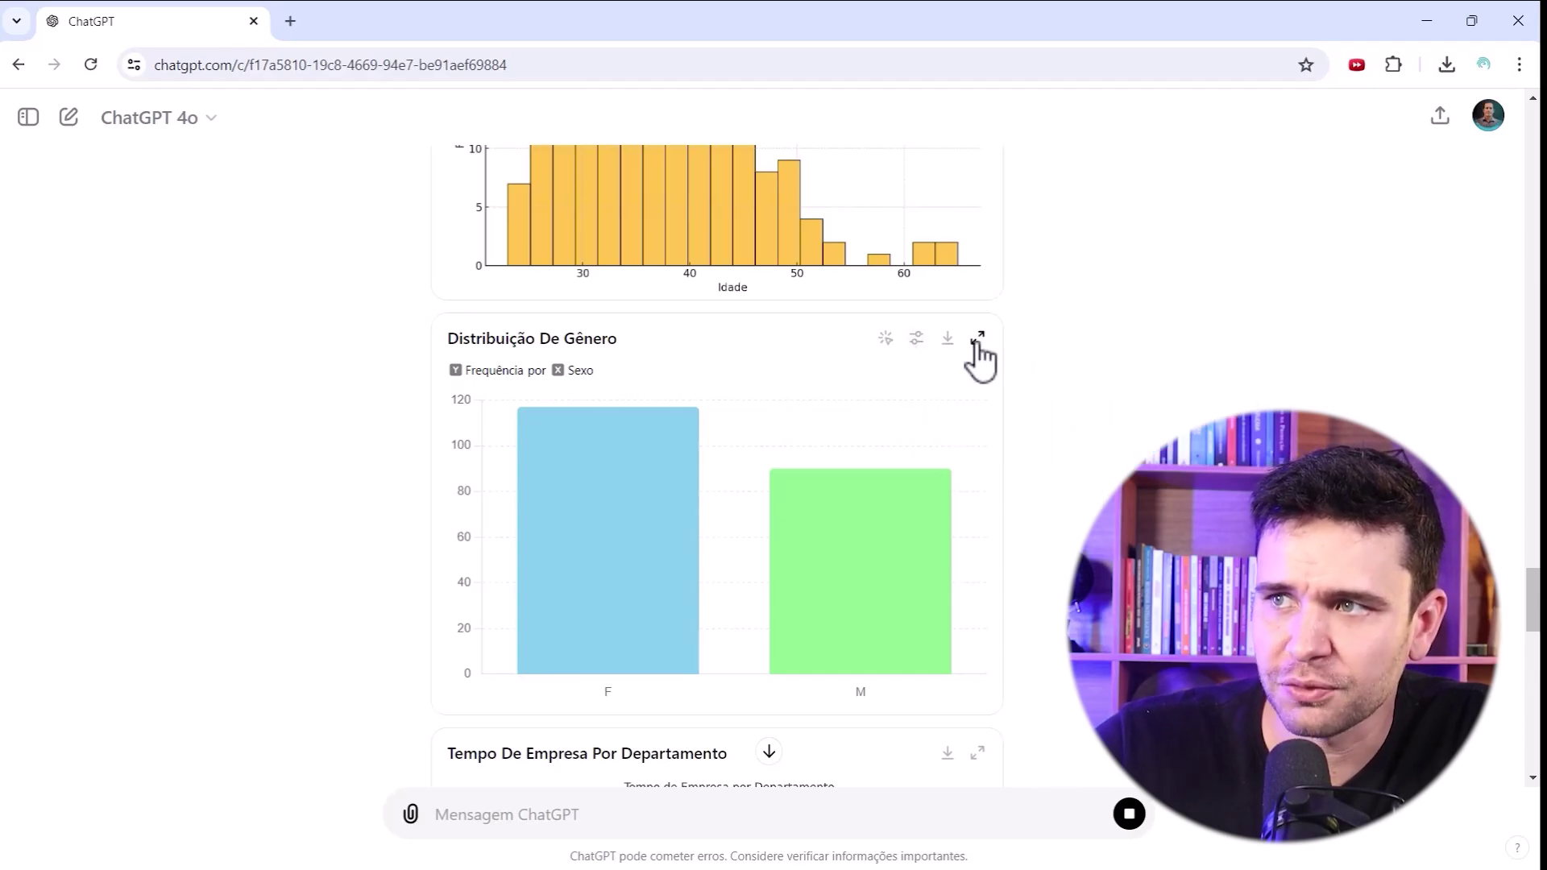
Step: Expand the "Distribuição De Gênero" chart, browse other charts including "Distribuição De Faixa De Idade Por Departamento" in the expanded view, and collapse it
click(977, 339)
scroll(1280, 242, up, 5)
click(1265, 322)
click(1244, 377)
click(1245, 430)
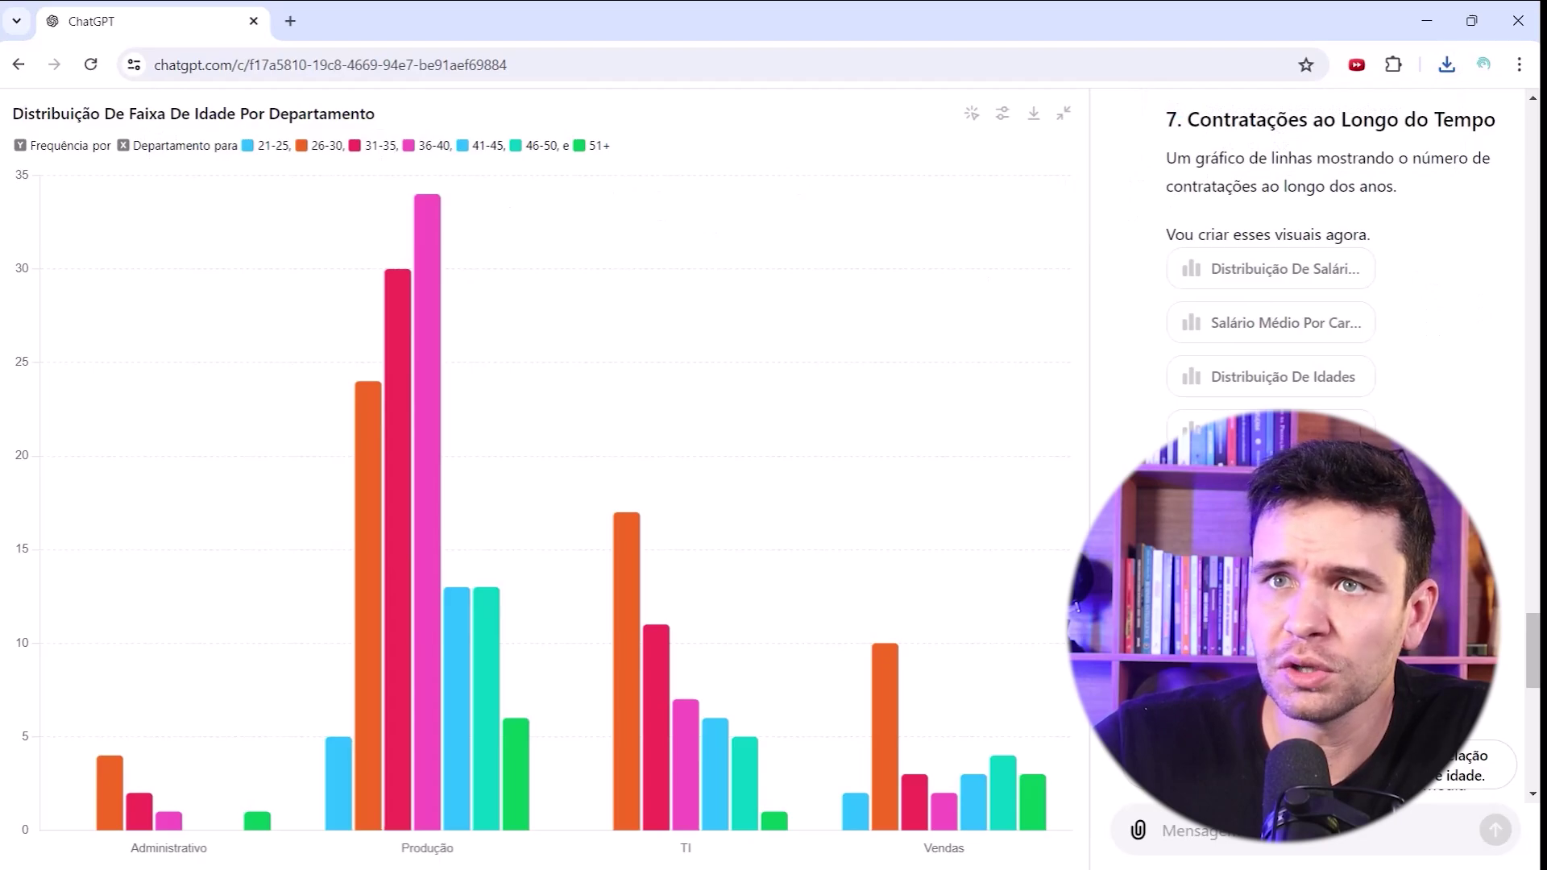
scroll(1359, 302, down, 1)
scroll(1356, 304, up, 1)
click(1065, 115)
Step: Examine the "Contratações Ao Longo Do Tempo" line chart and the written list of the seven suggested visual analyses
scroll(355, 363, down, 8)
scroll(350, 224, down, 12)
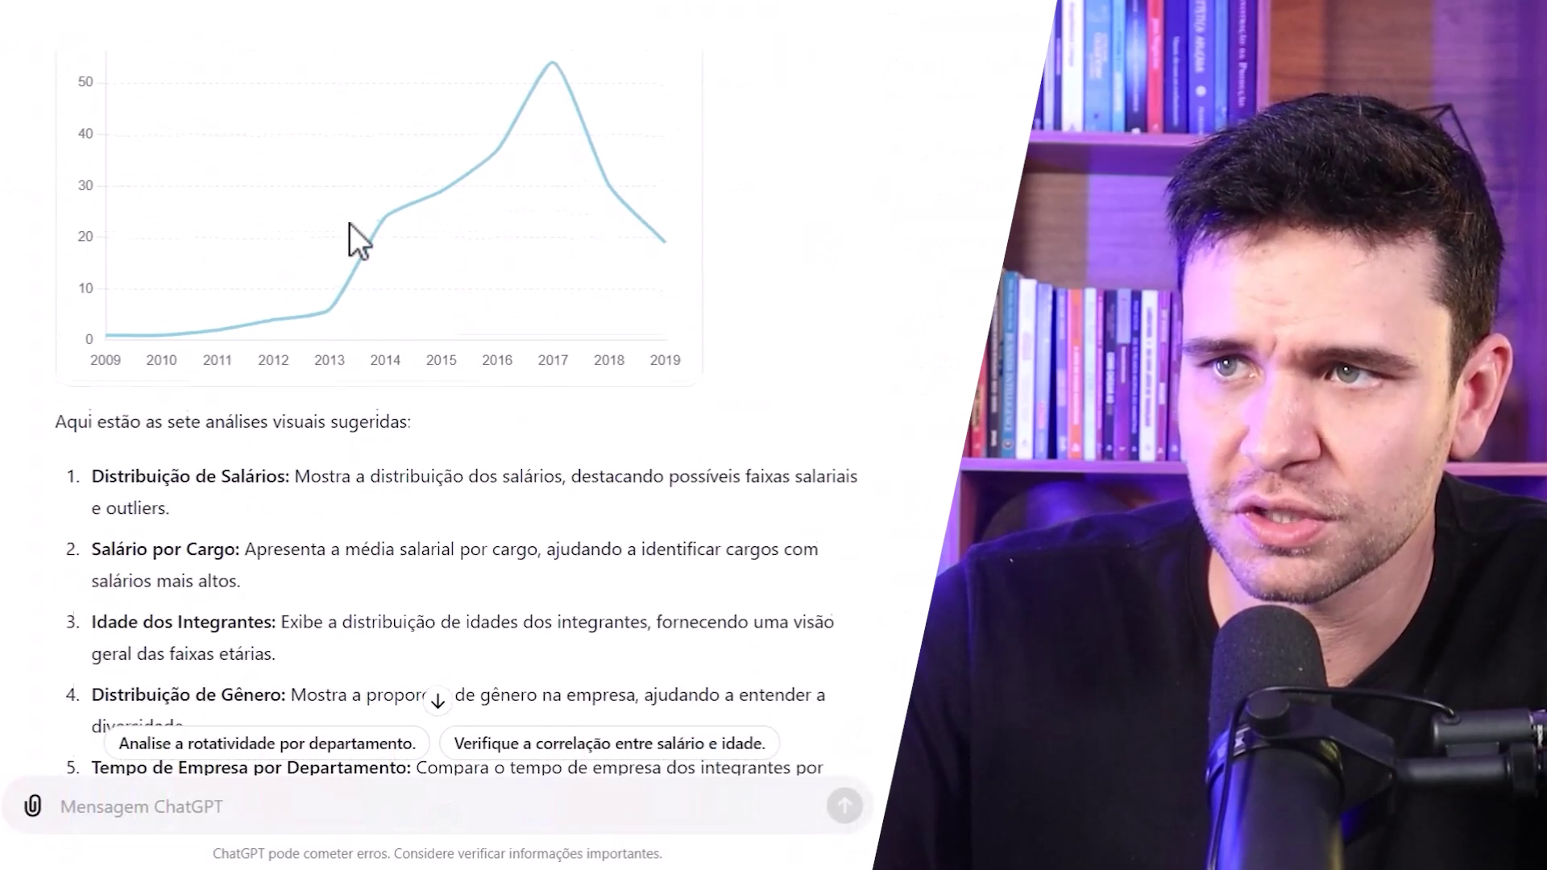
scroll(350, 224, up, 5)
scroll(350, 224, up, 2)
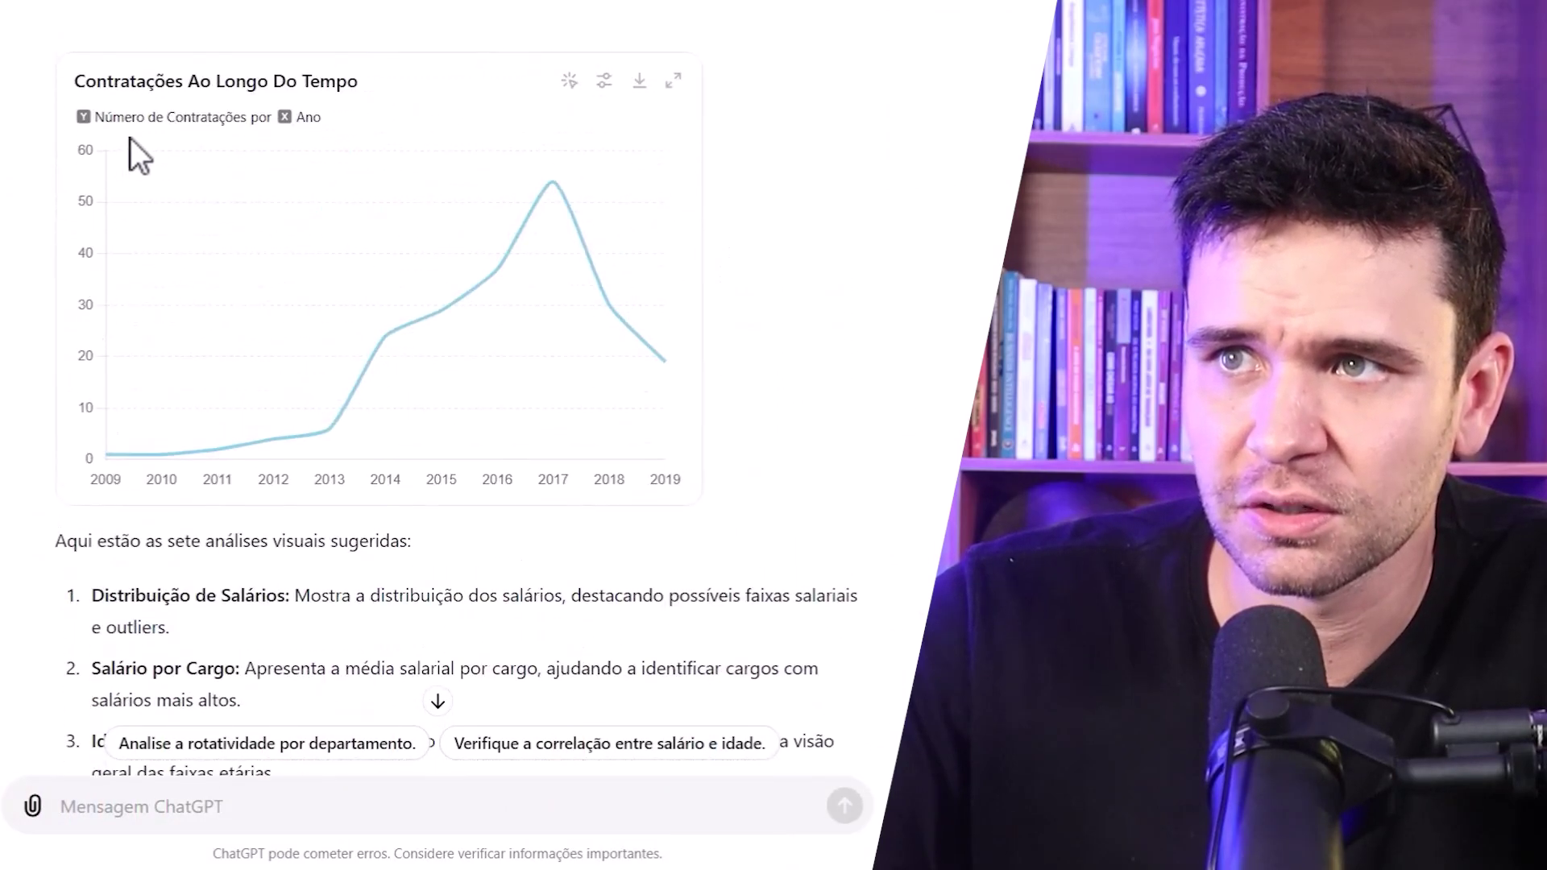
scroll(773, 380, down, 4)
drag(90, 344, 361, 523)
scroll(274, 388, down, 2)
scroll(274, 388, down, 2)
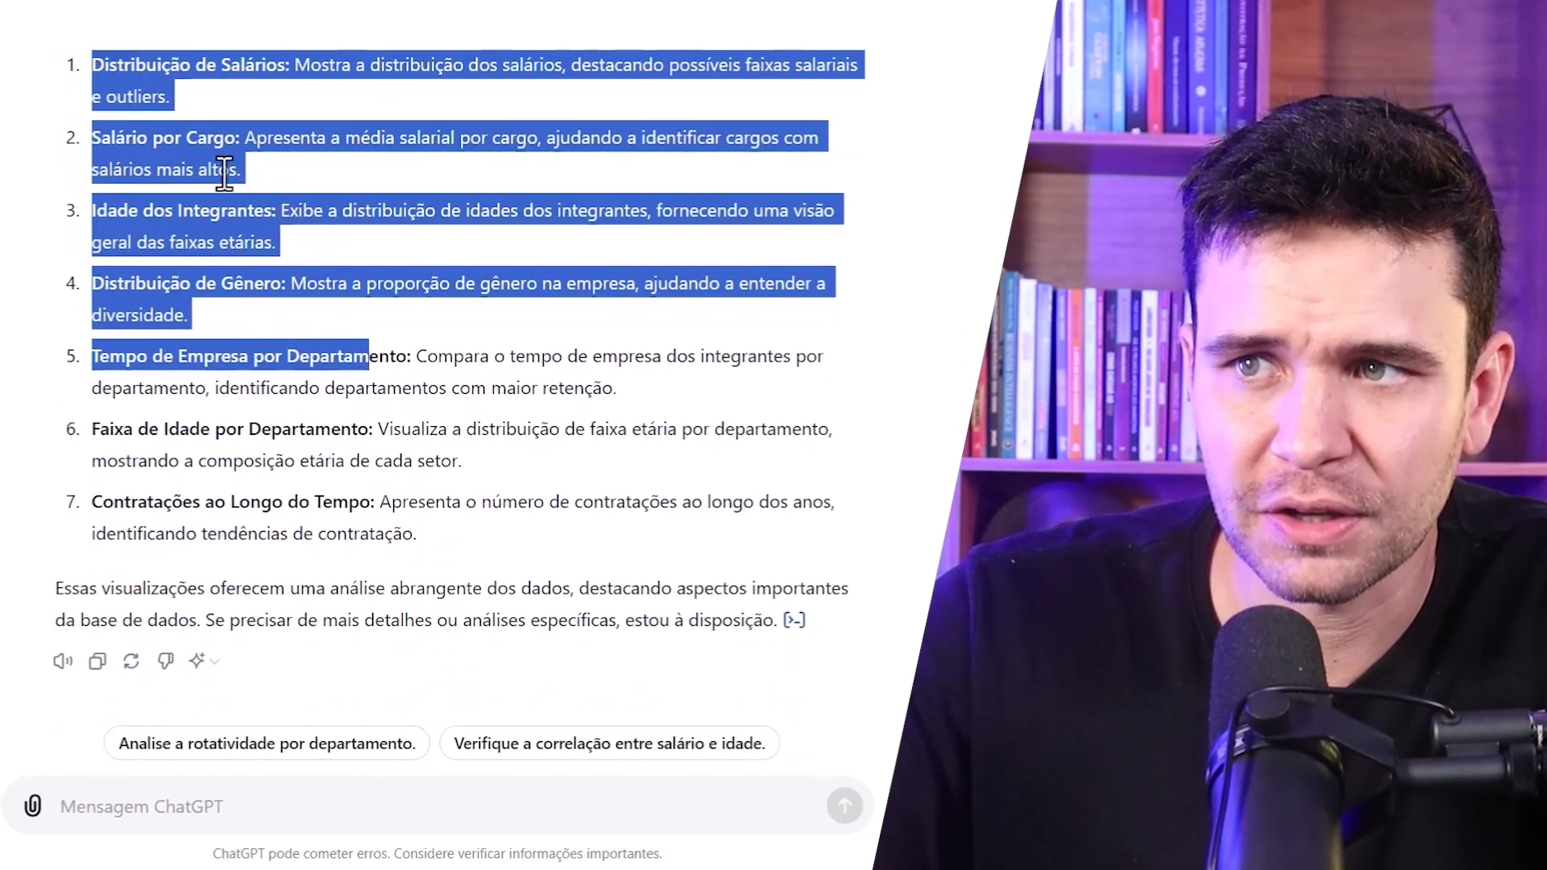
click(274, 278)
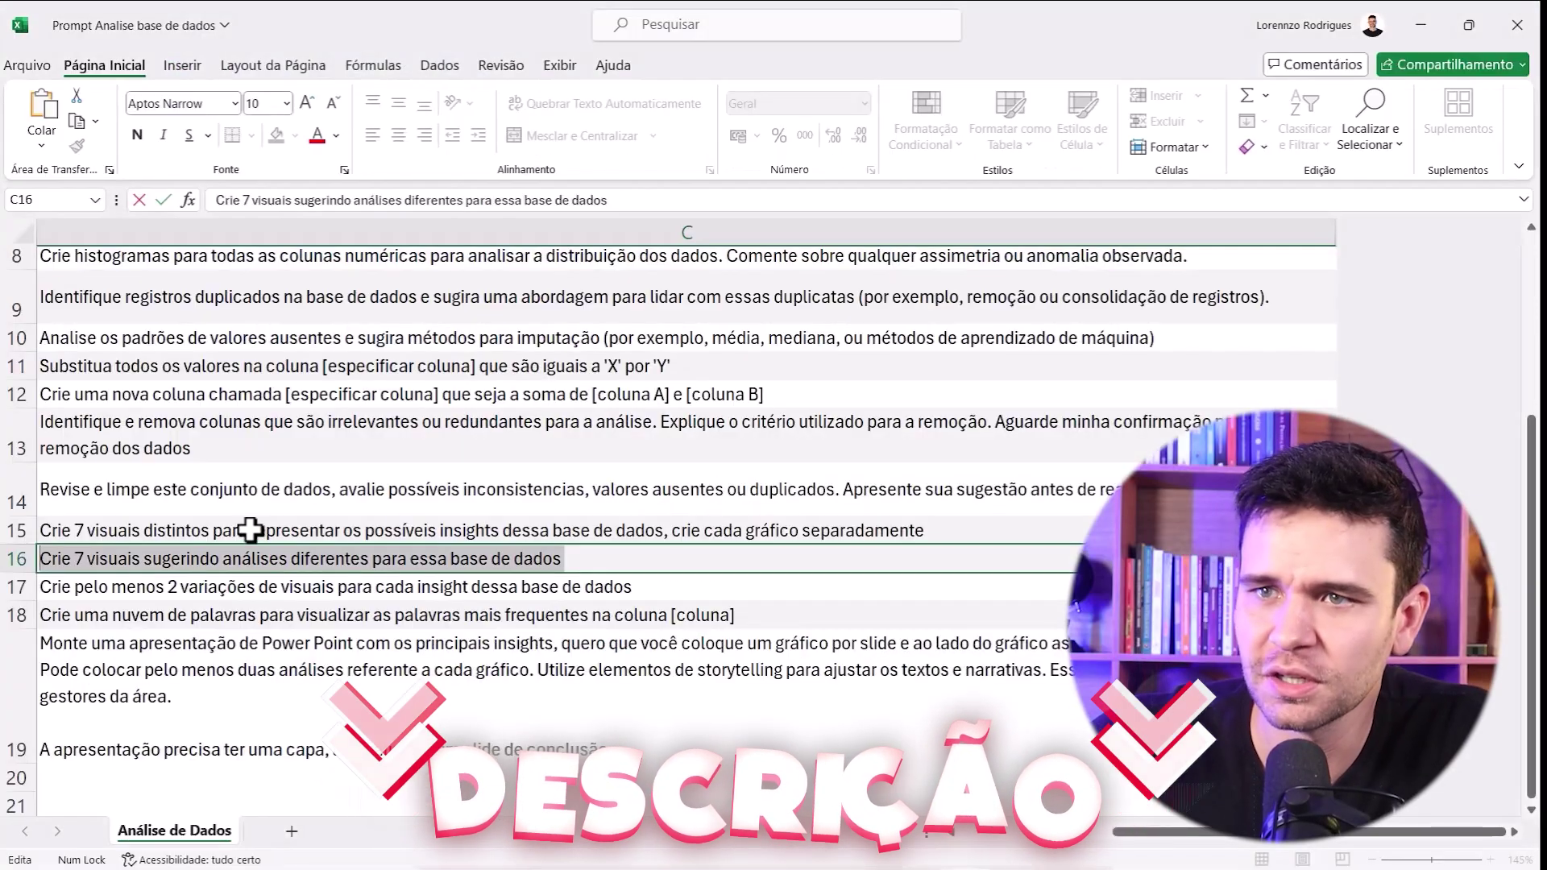
Step: Switch to the Excel prompt list and copy the "Apresentação" prompt about building a PowerPoint presentation with the main insights
drag(1160, 831, 1015, 831)
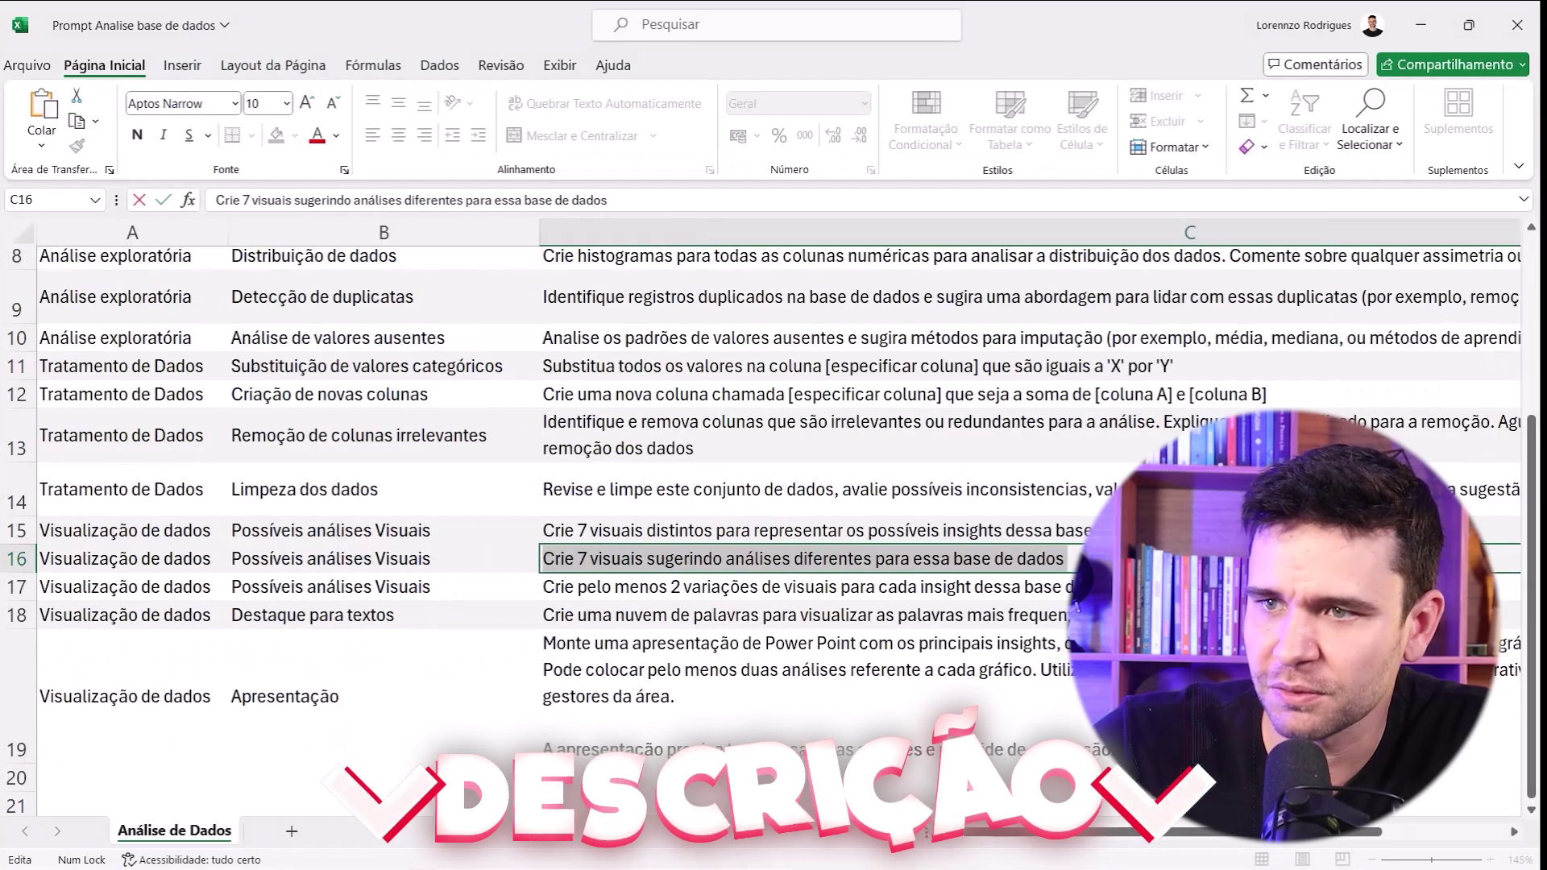
scroll(639, 656, down, 1)
click(713, 642)
key(F2)
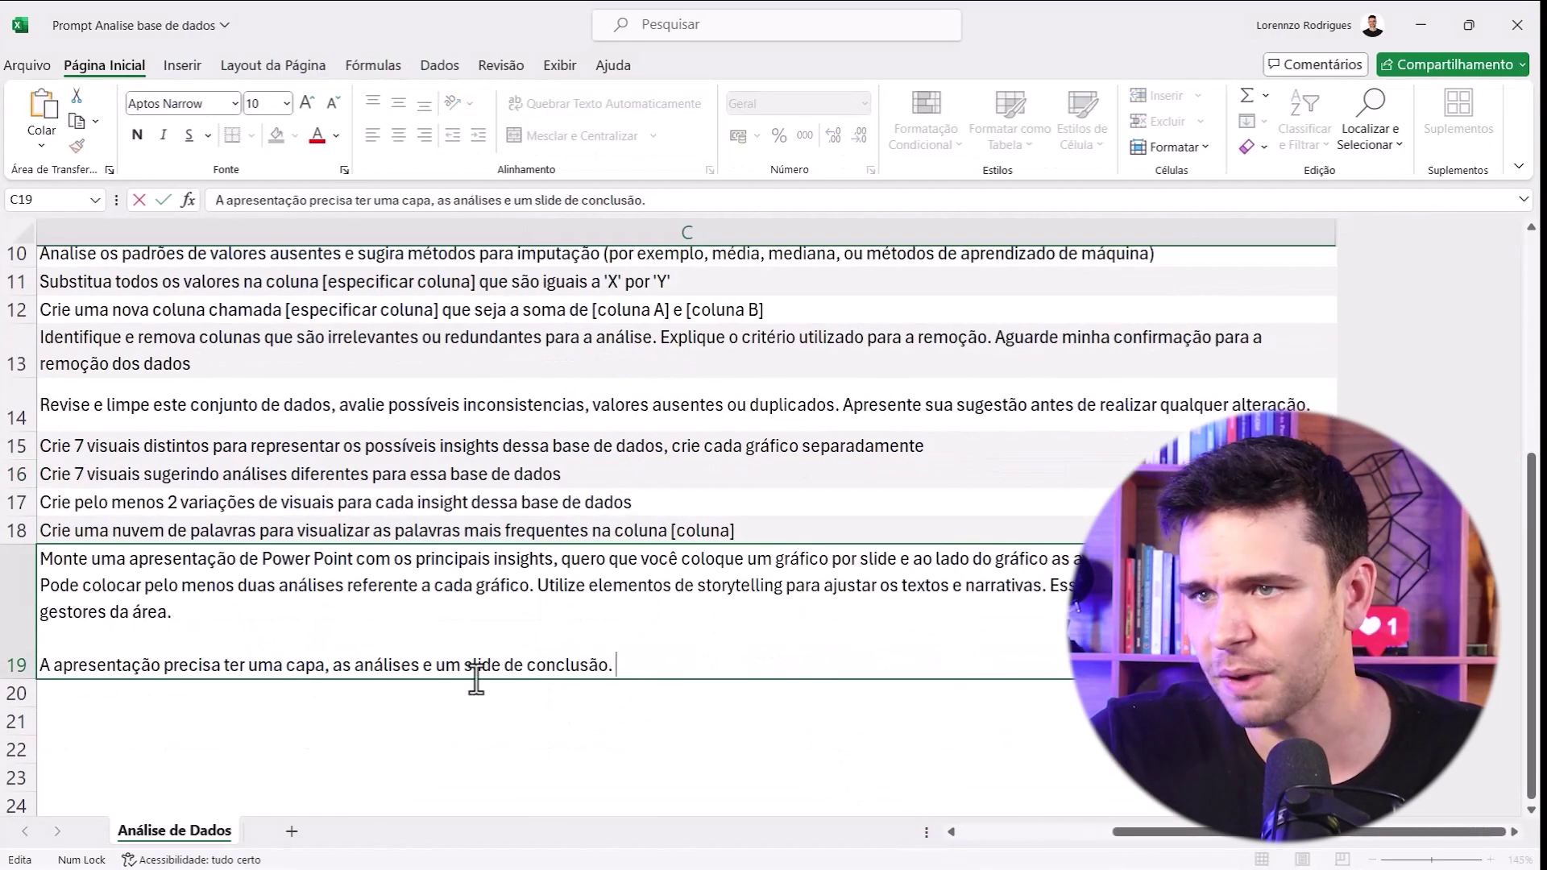
key(ctrl+a)
key(ctrl+c)
key(Escape)
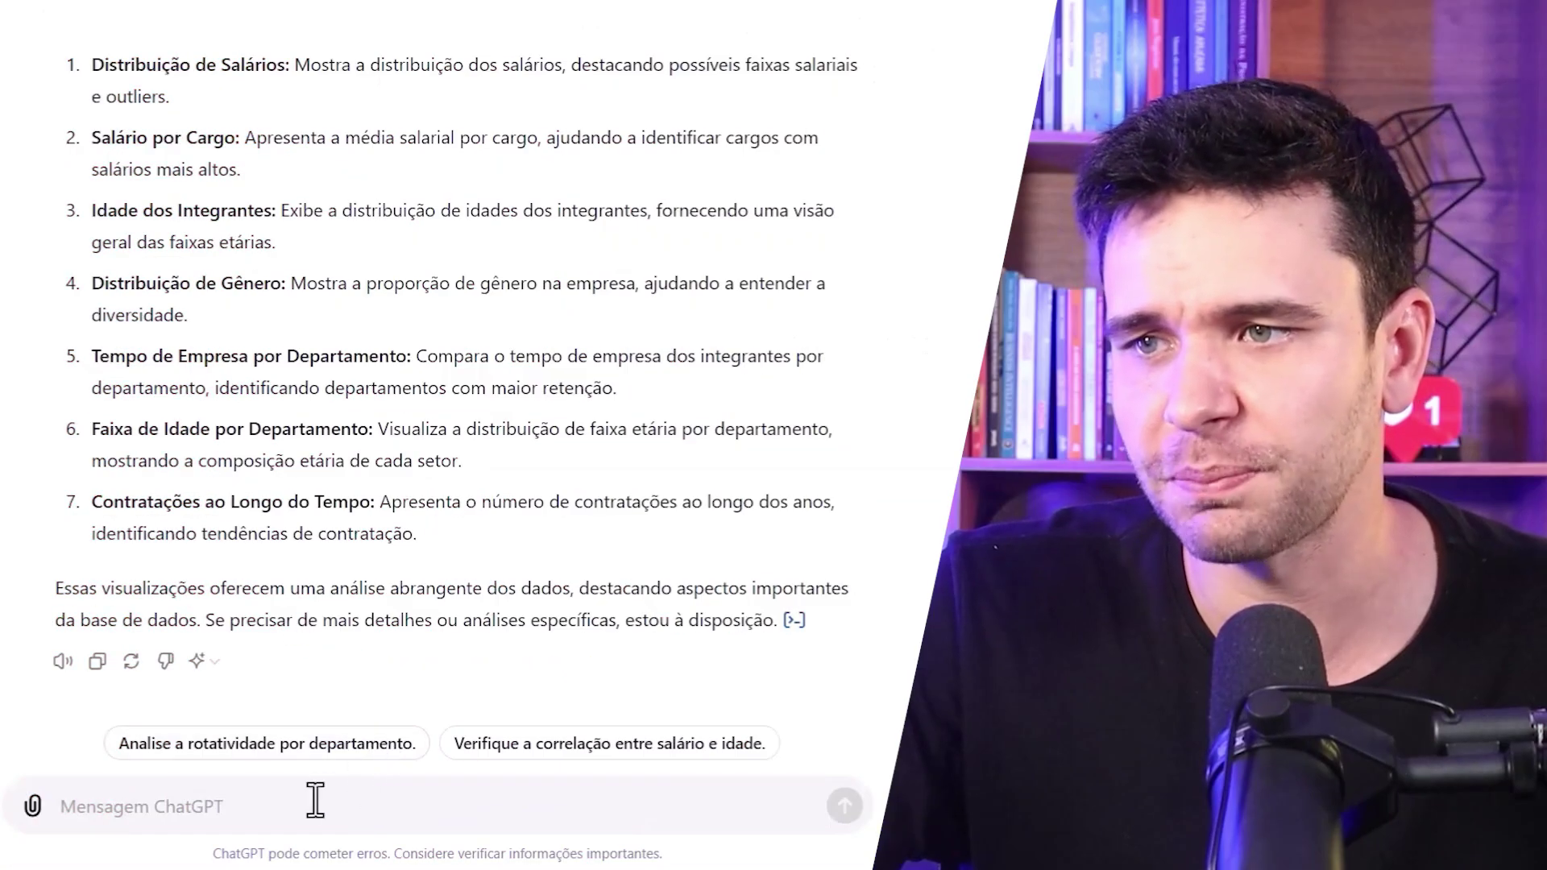
Step: Paste the "Monte uma apresentação de Power Point com os principais insights" prompt into the ChatGPT conversation, review its text and send it
key(ctrl+v)
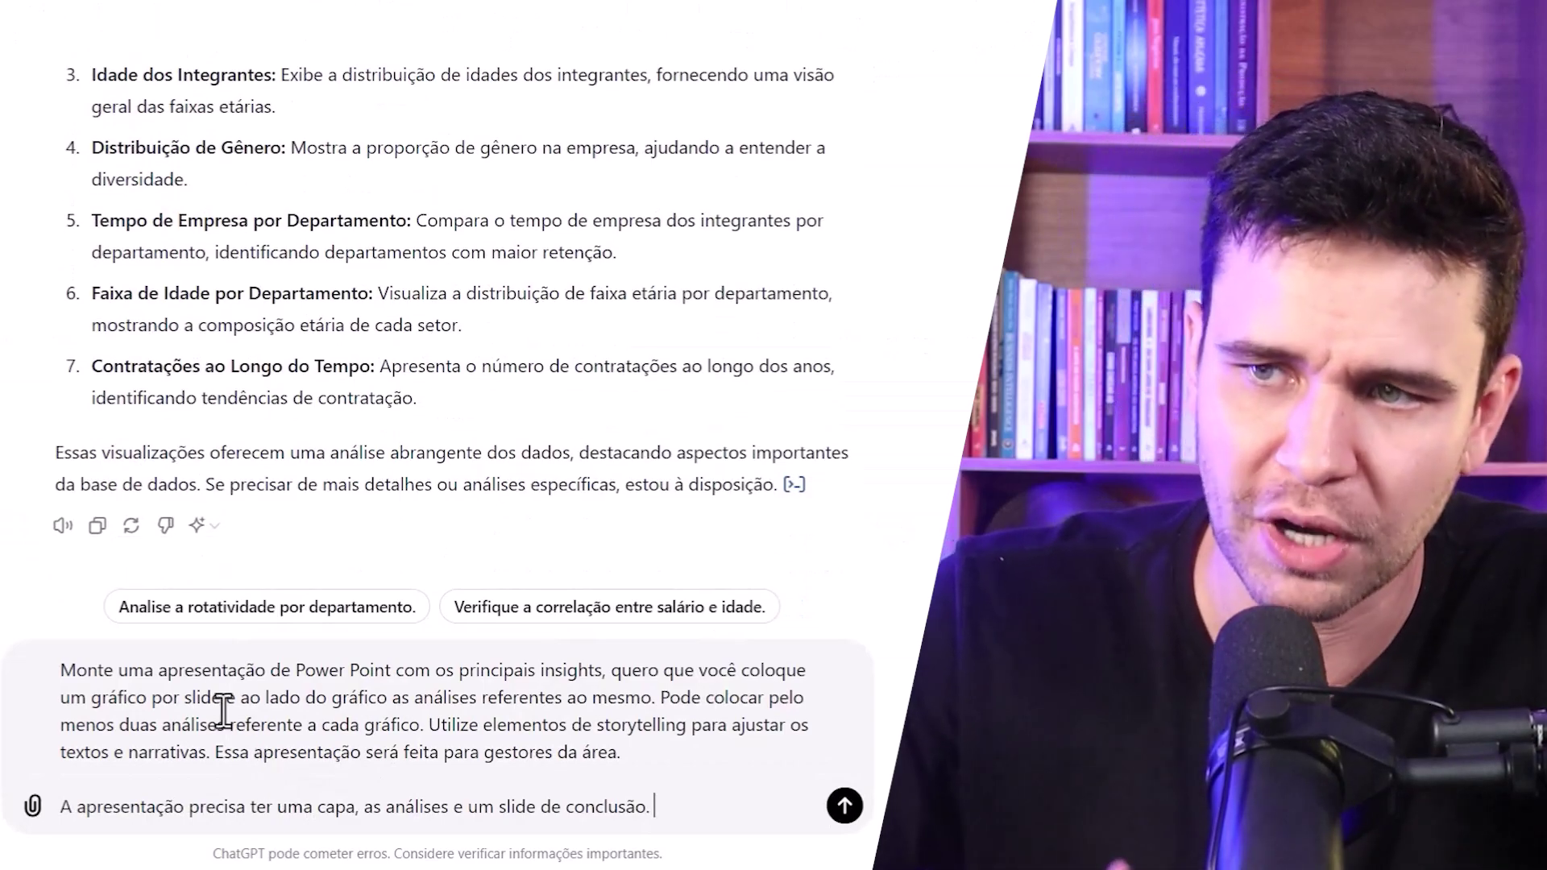
drag(66, 669, 673, 805)
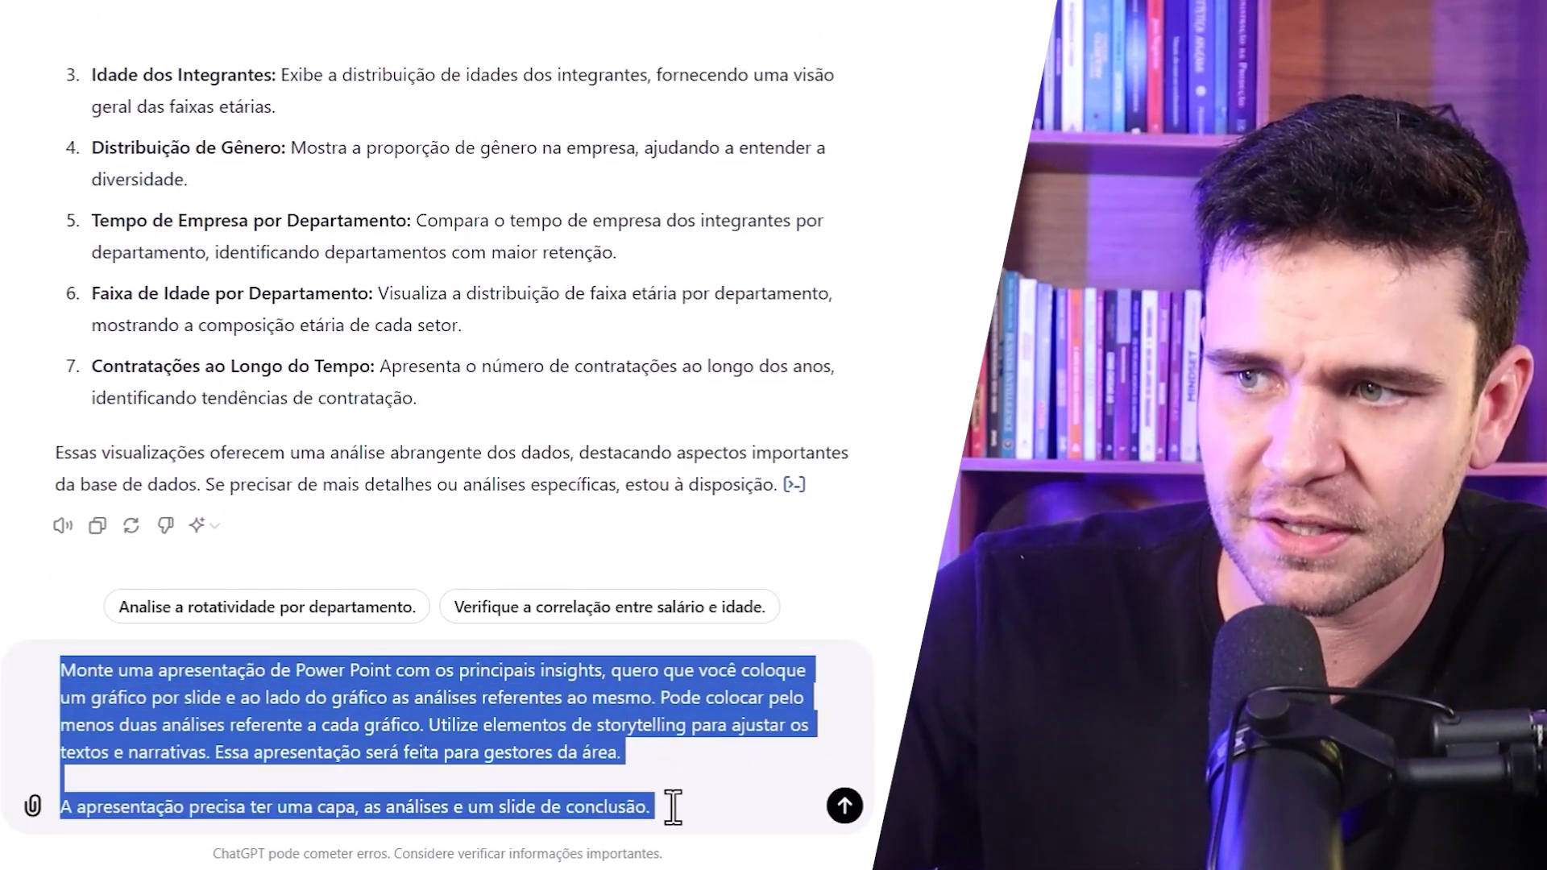
click(671, 801)
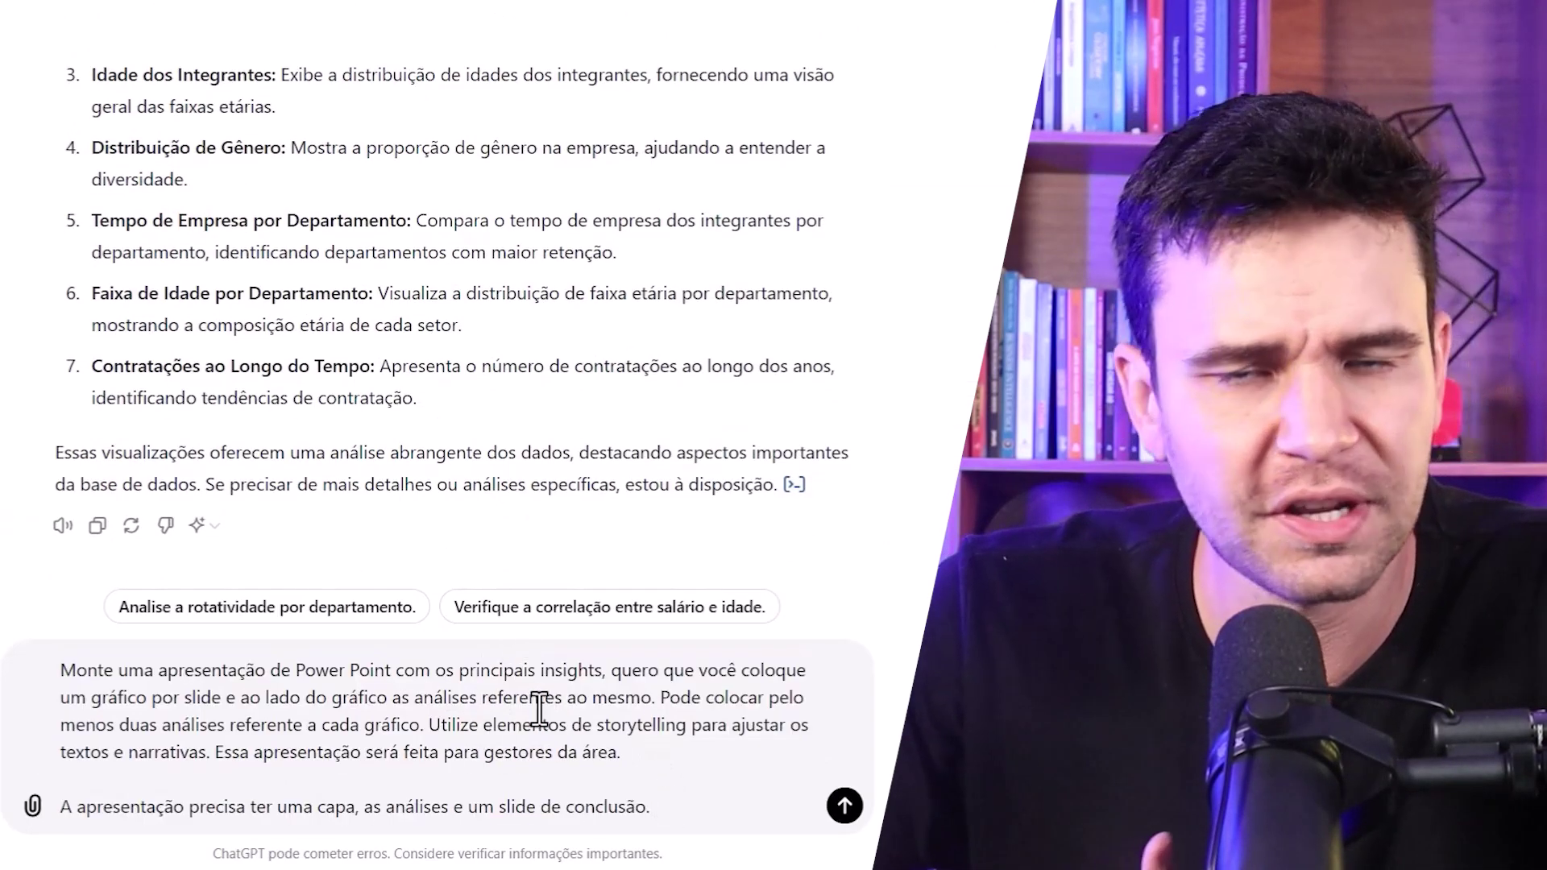
drag(354, 685, 701, 814)
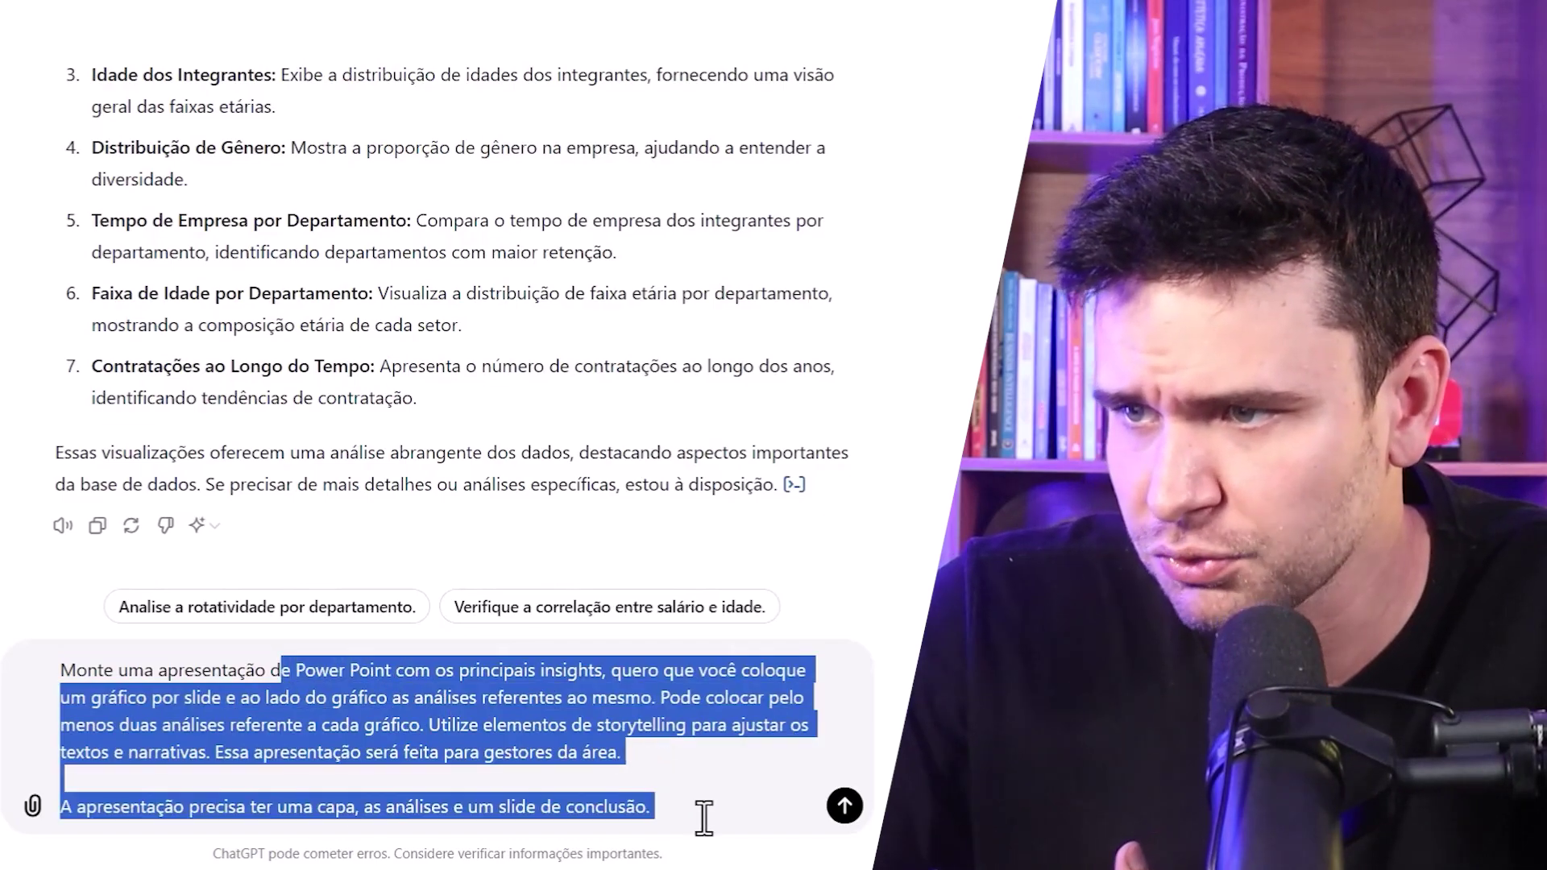
click(673, 812)
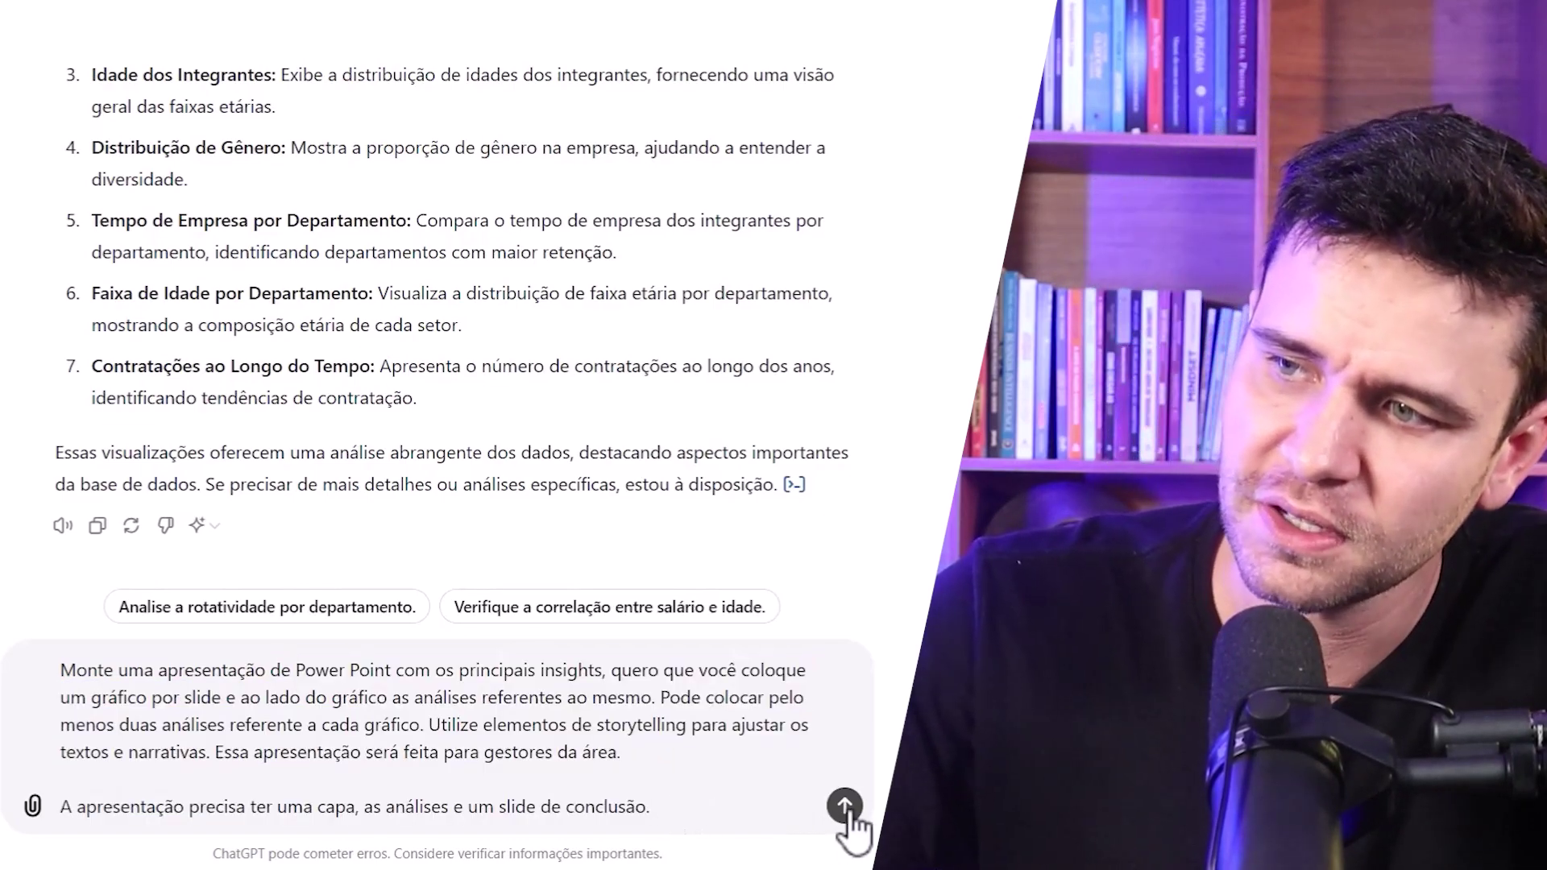
click(845, 807)
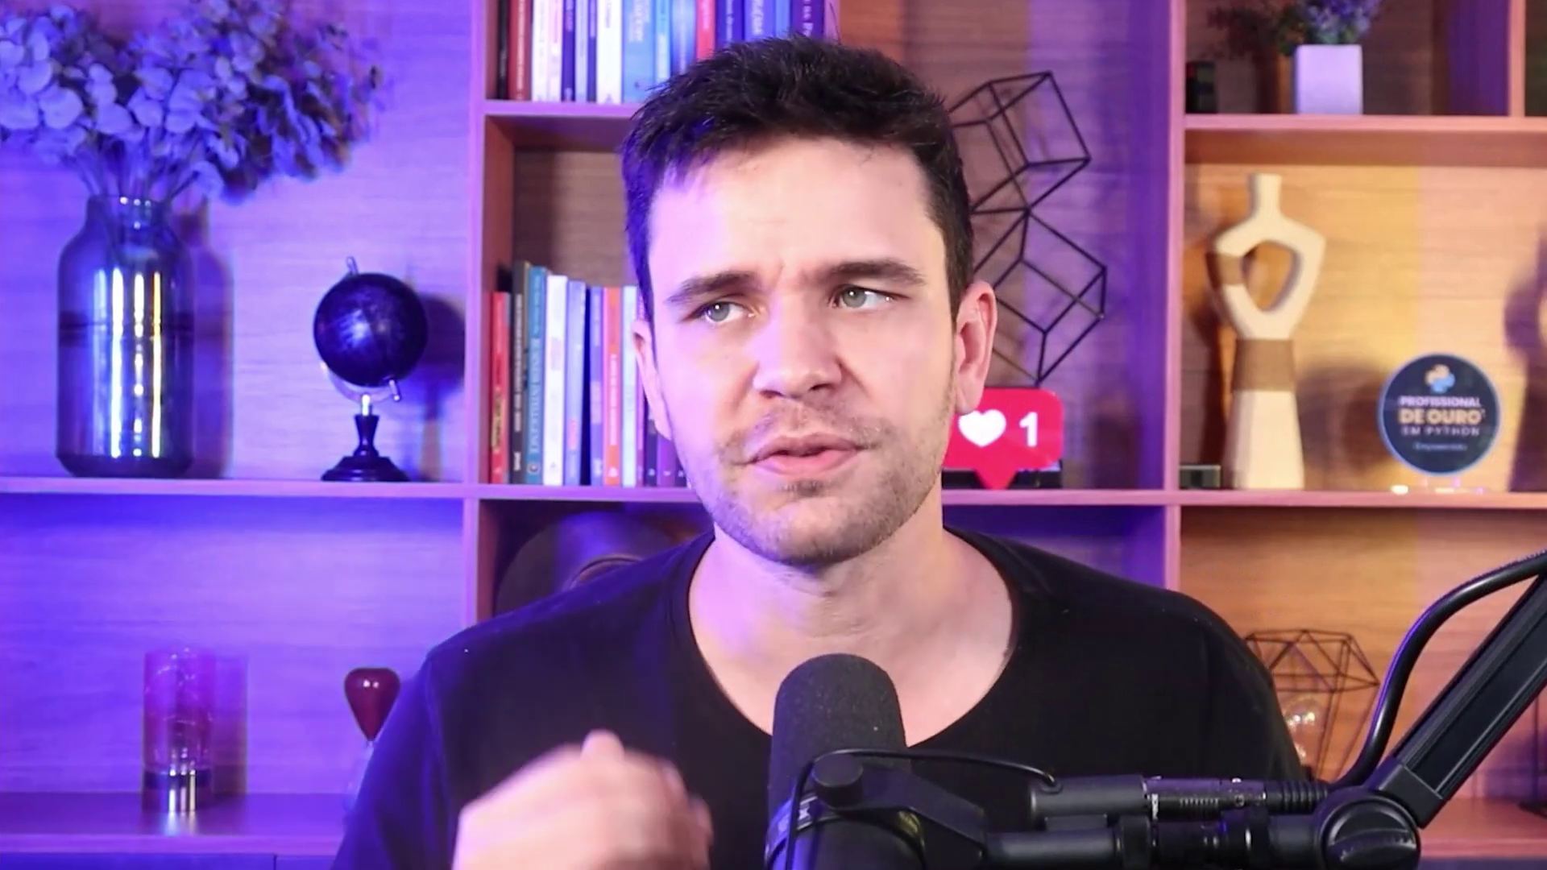